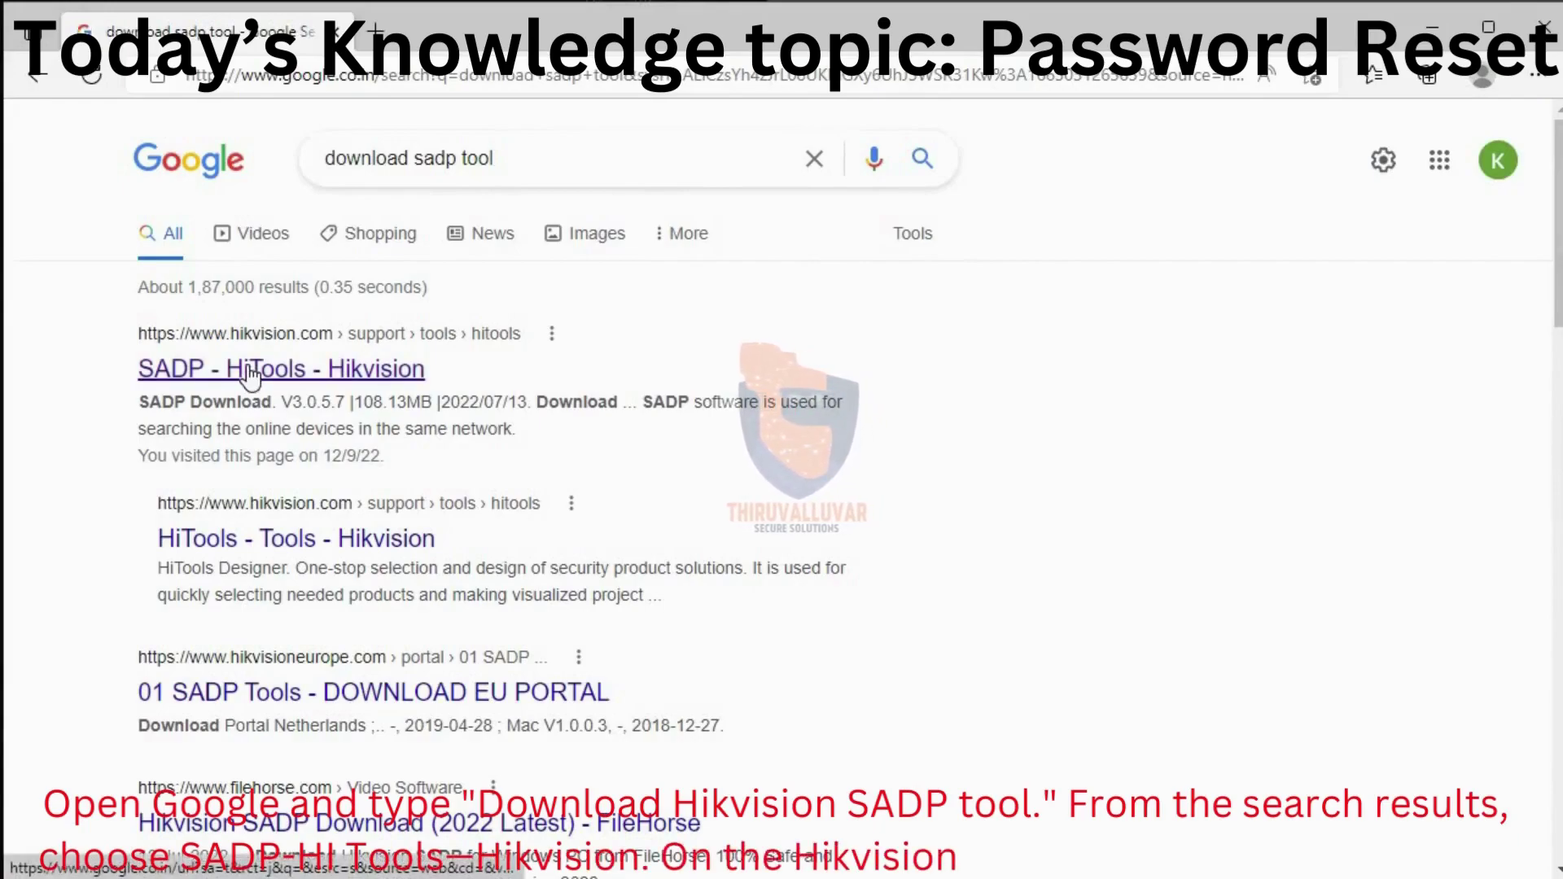
# Download the 115 MB SADP installer from Hikvision's SADP page and launch it
pyautogui.click(250, 372)
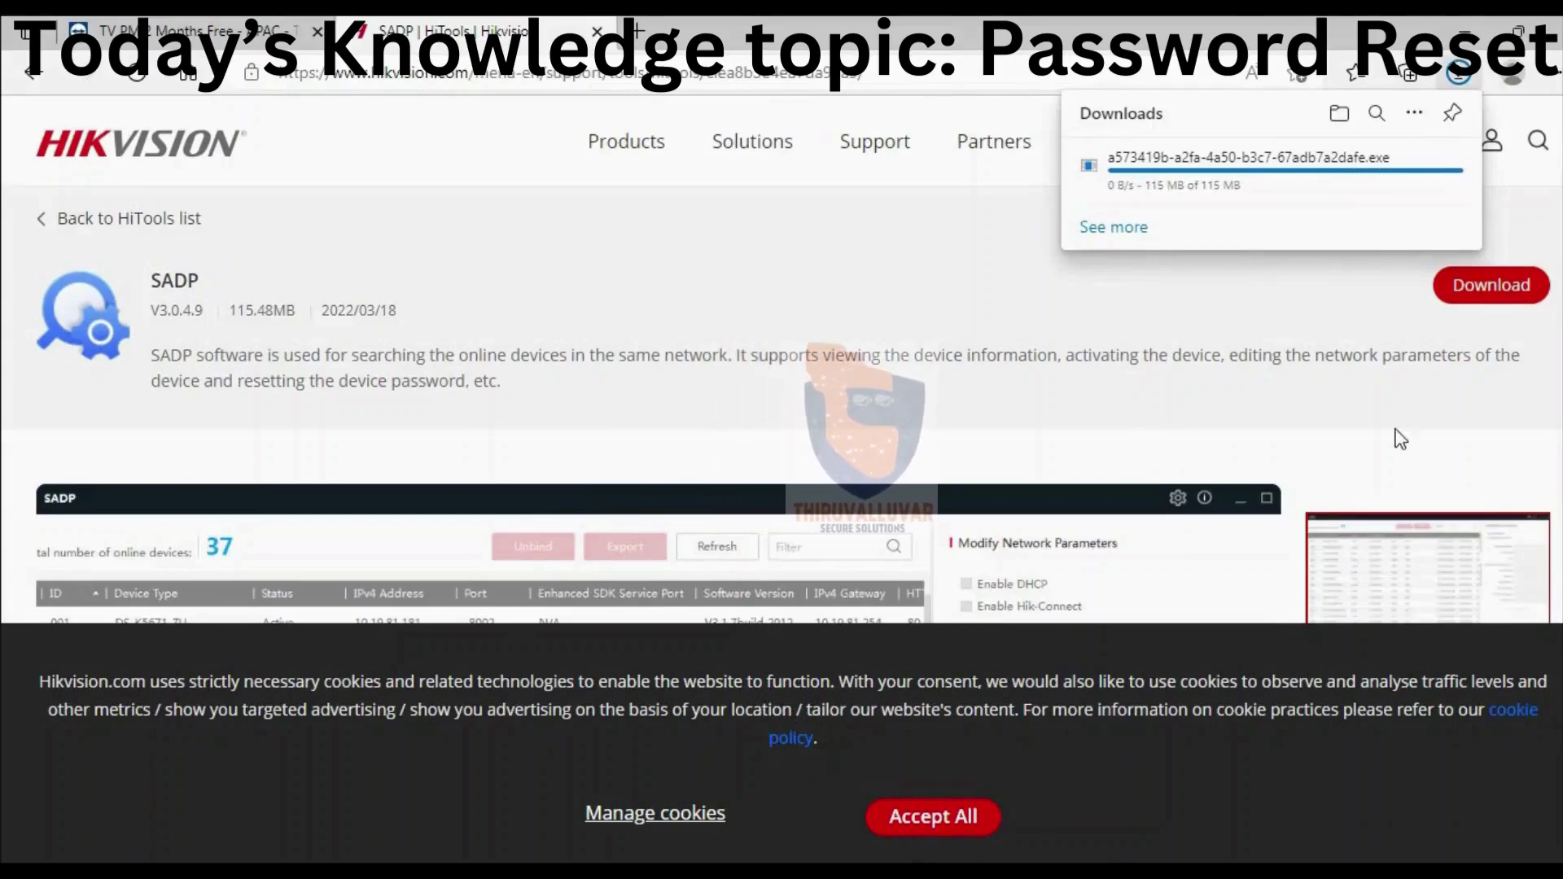
pyautogui.click(1122, 185)
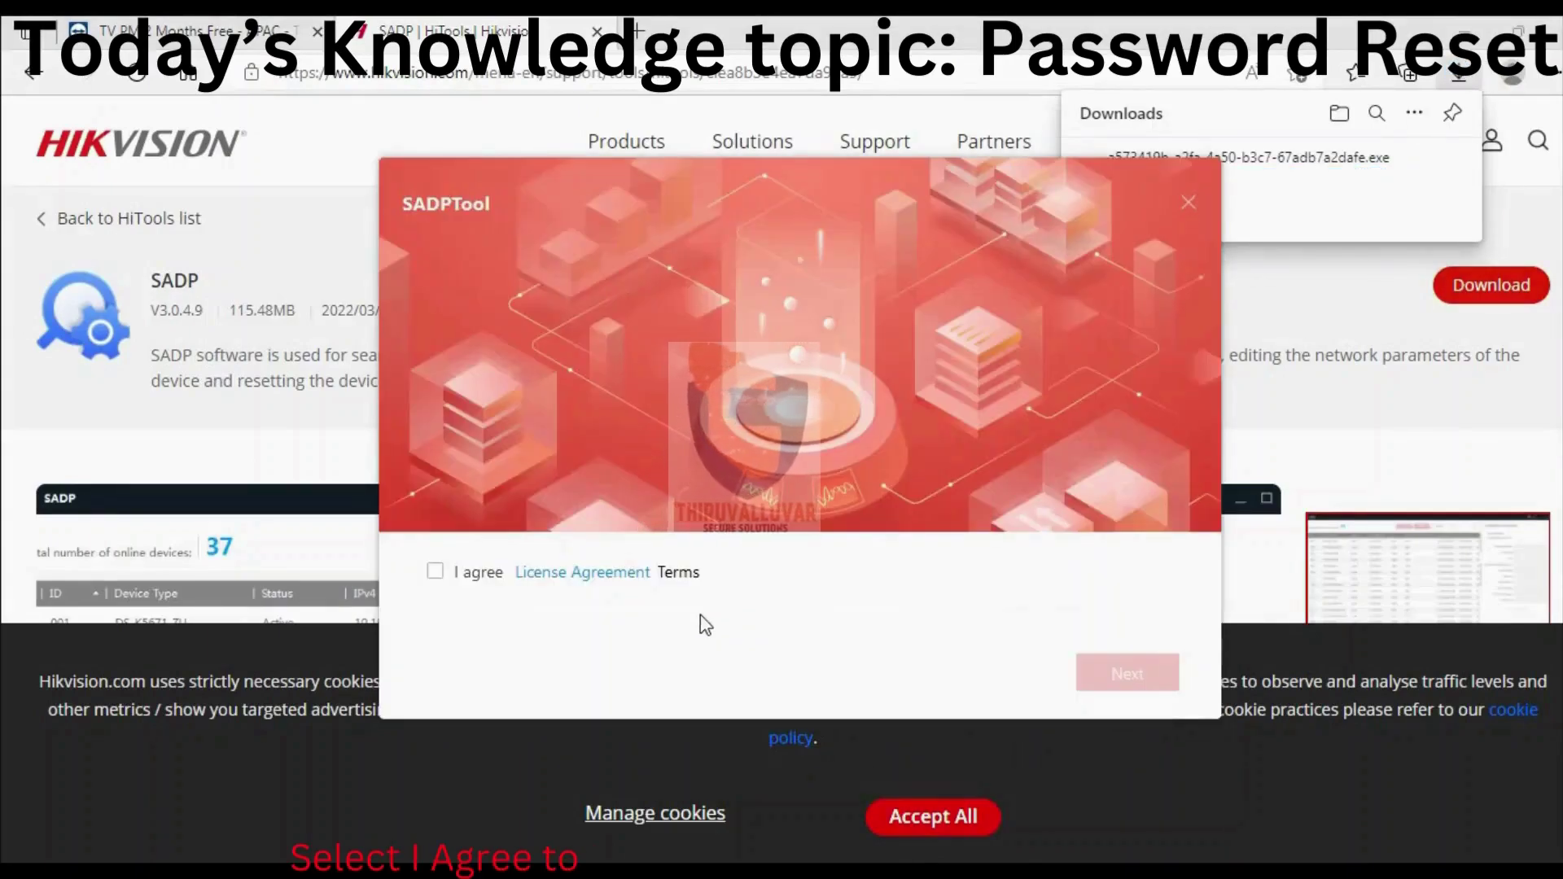
# Install SADP in English to the default C:\Program Files (x86)\SADP folder, then search Windows for 'sadp'
pyautogui.click(435, 572)
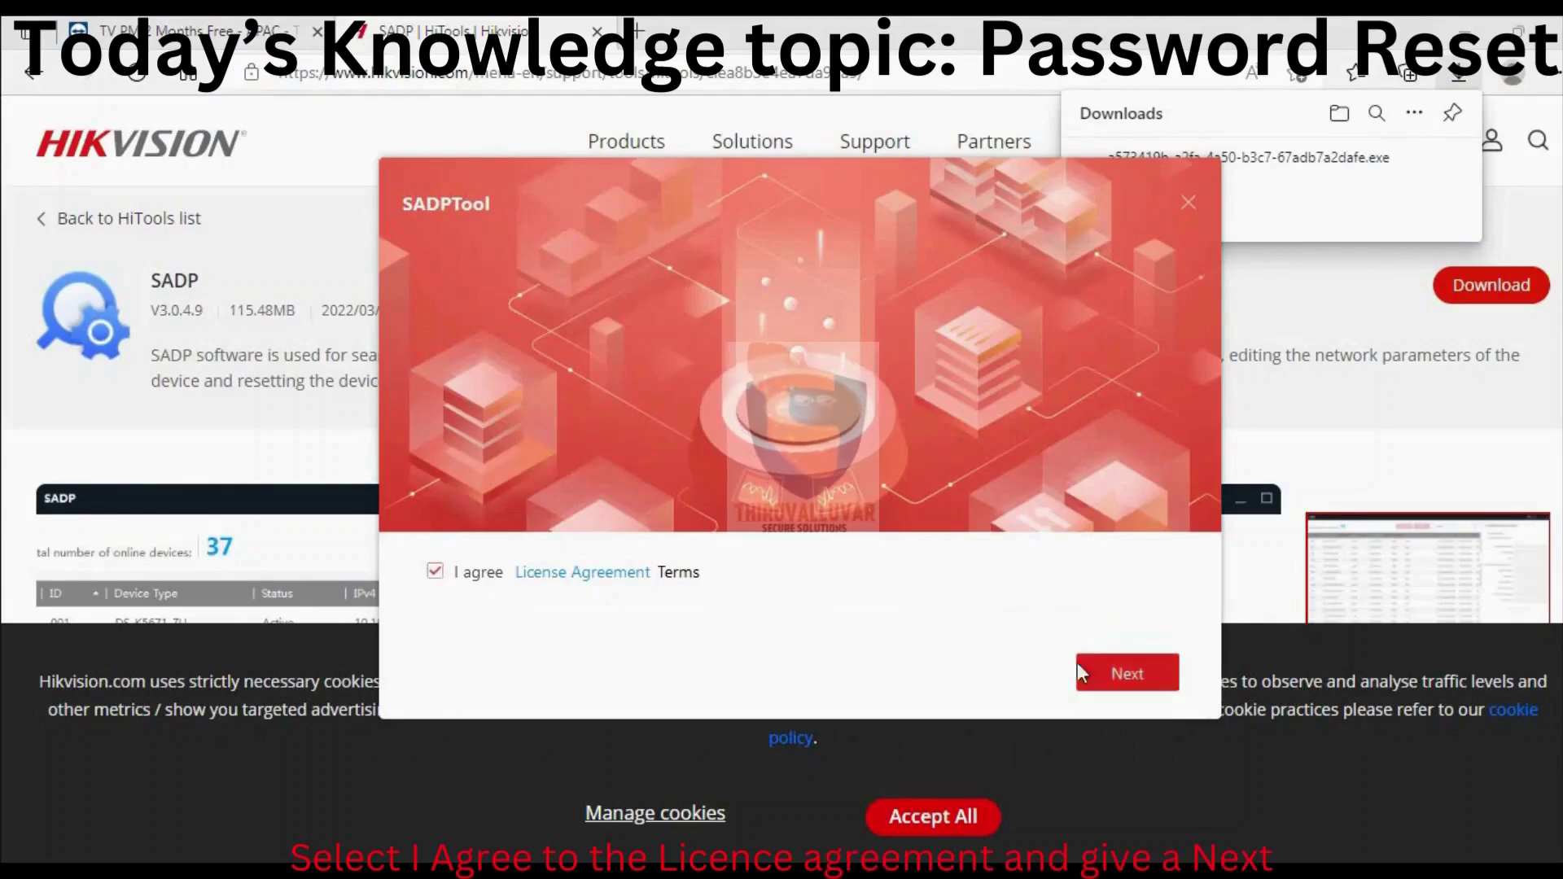
pyautogui.click(1105, 666)
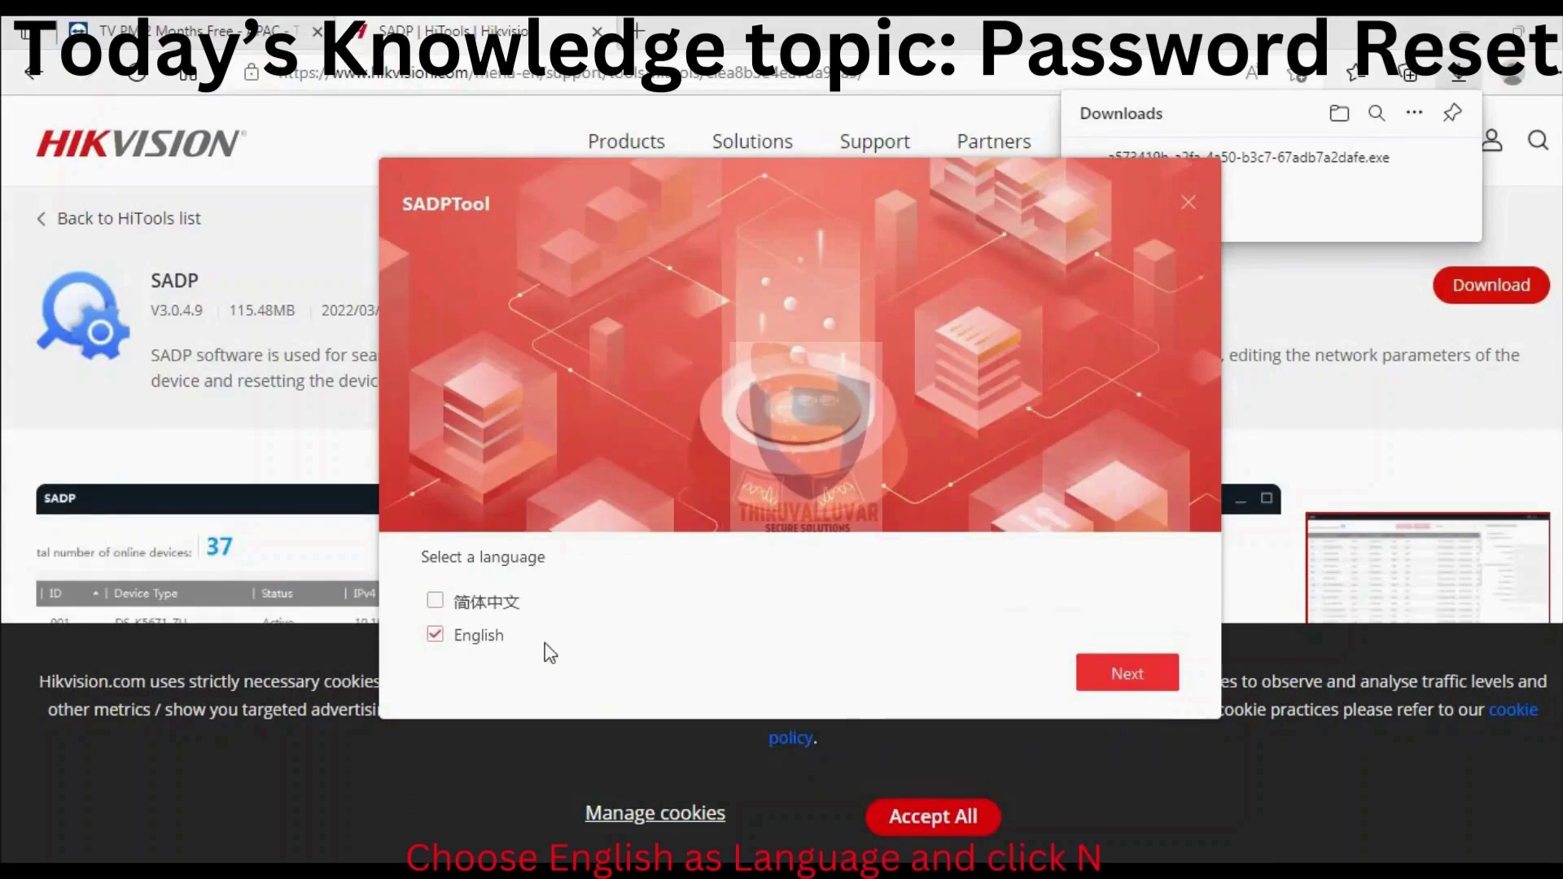
pyautogui.click(1126, 680)
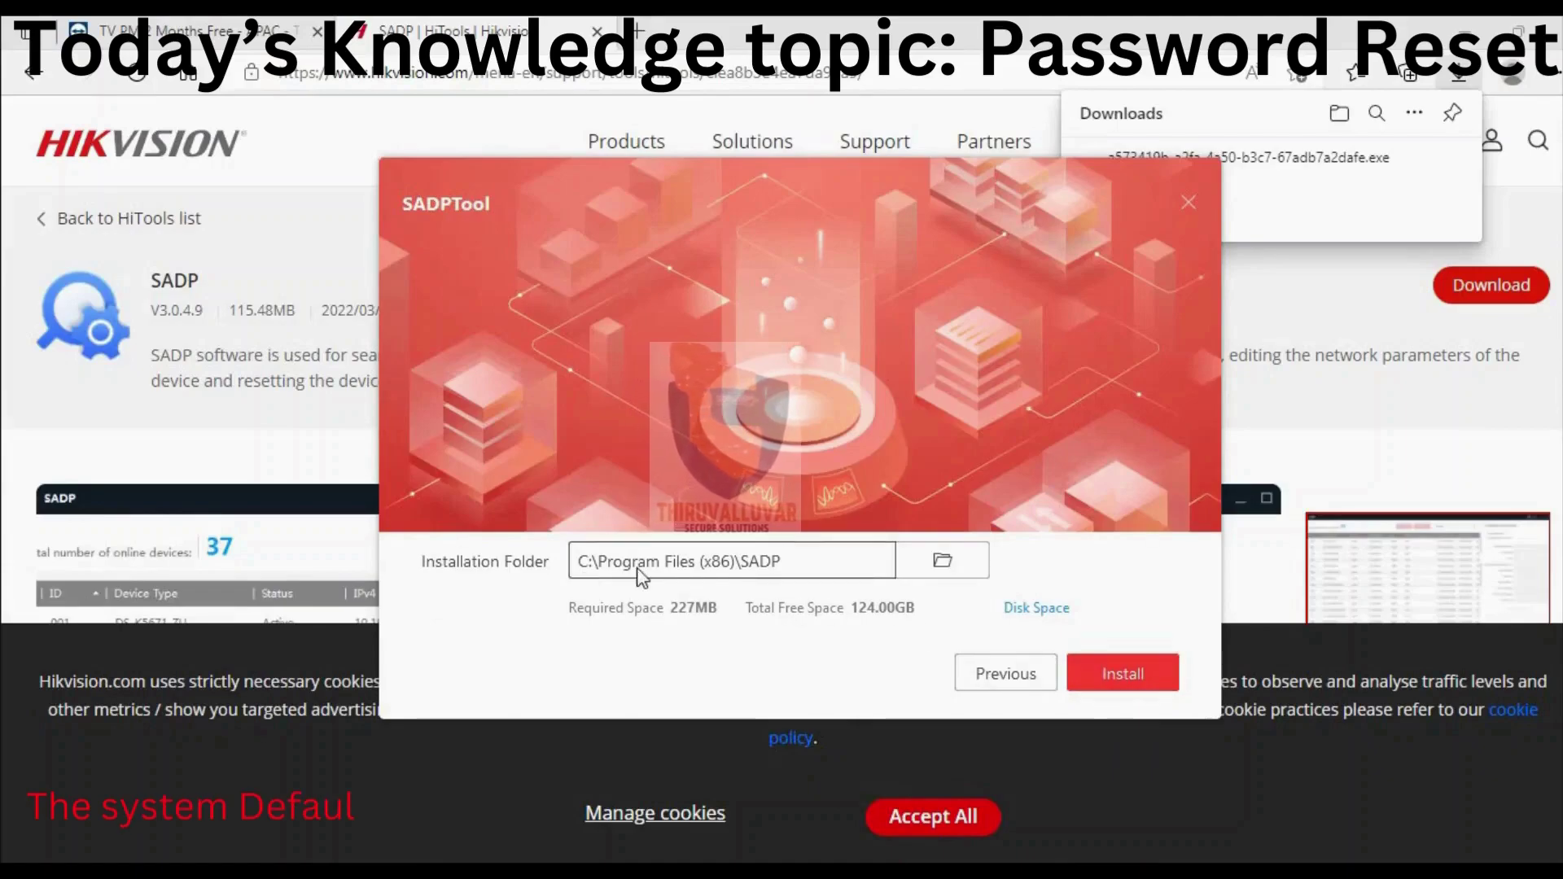
pyautogui.click(943, 563)
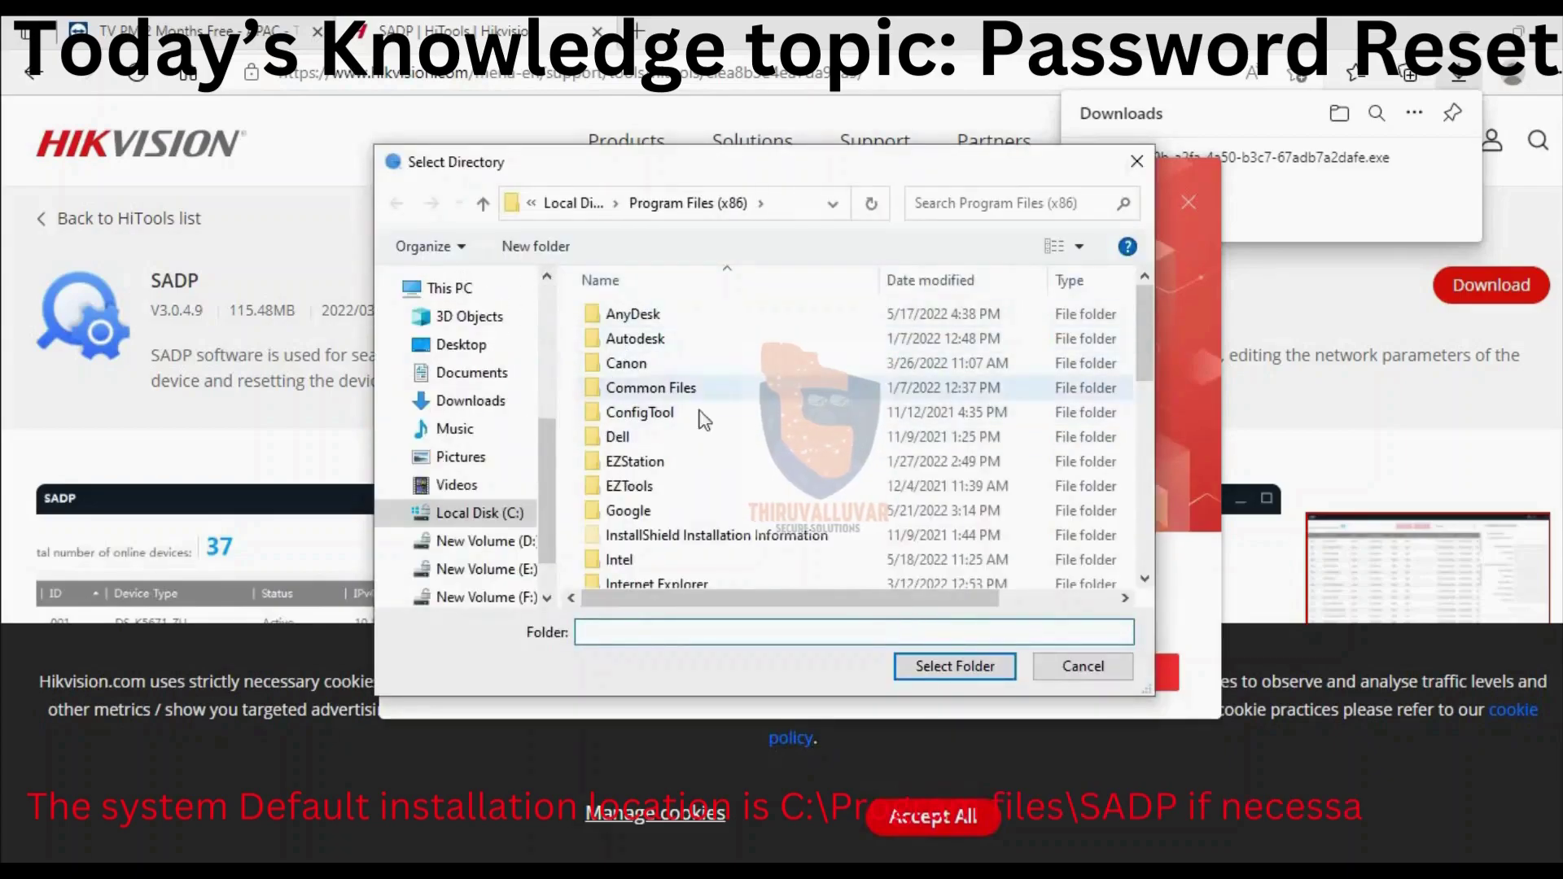
pyautogui.click(1081, 674)
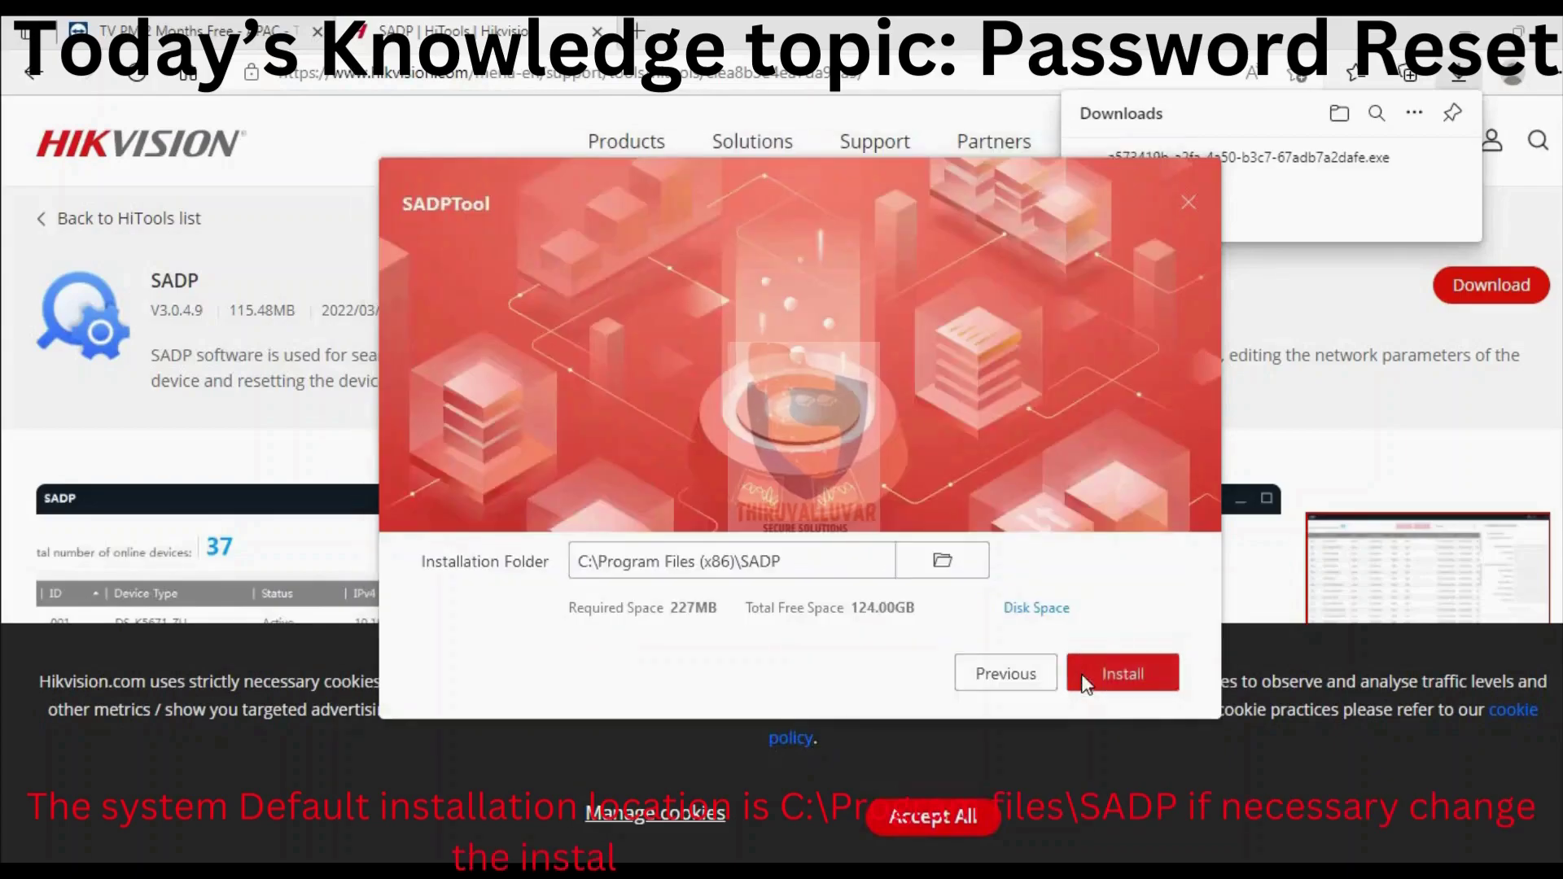
pyautogui.click(1107, 673)
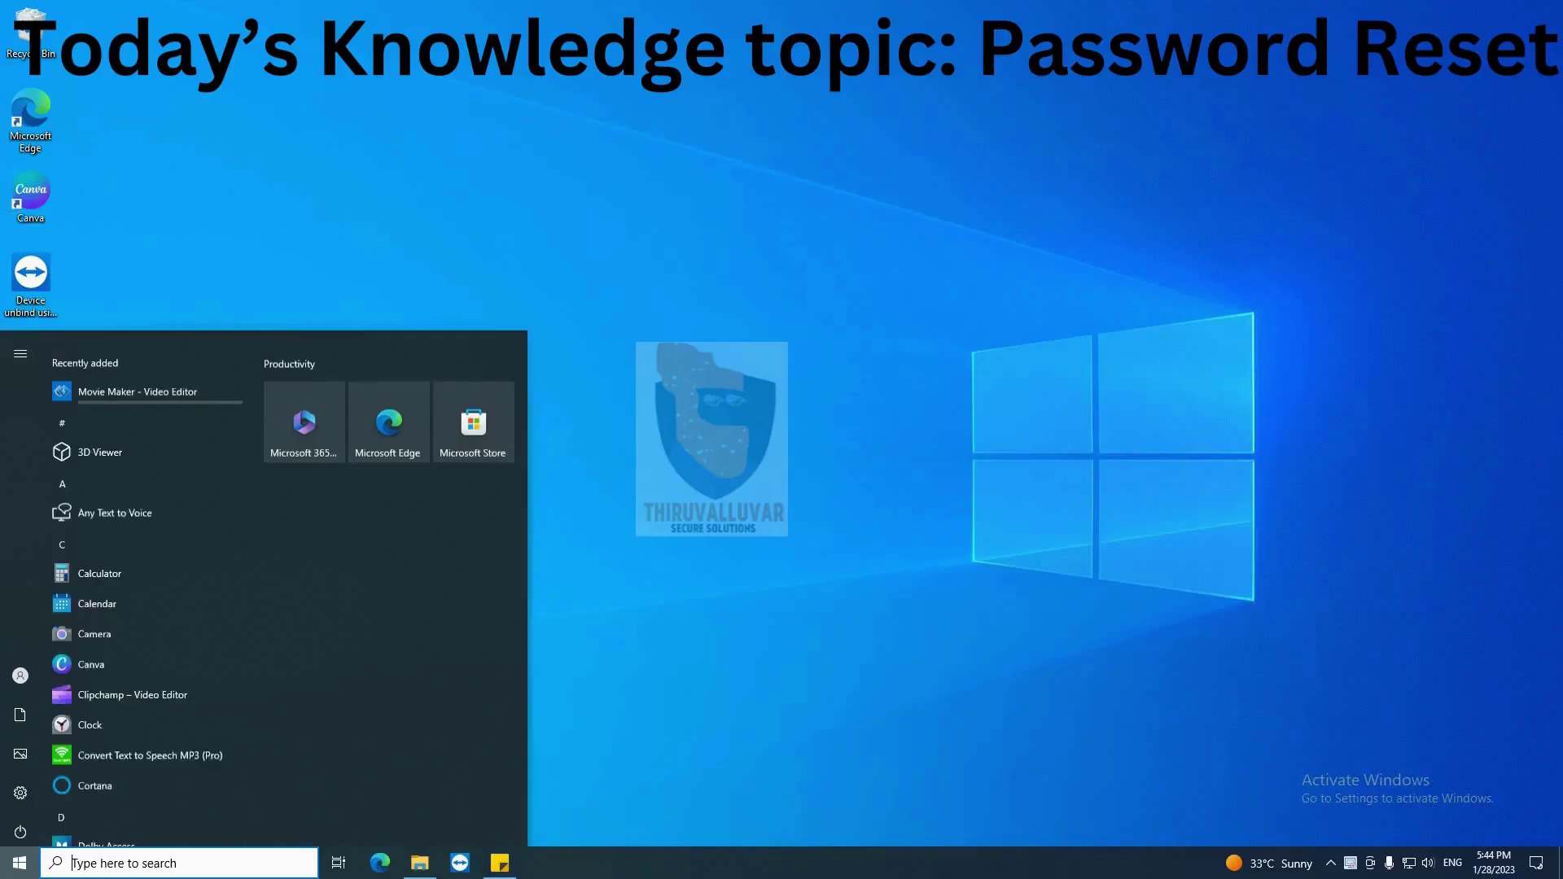
pyautogui.write('sadp')
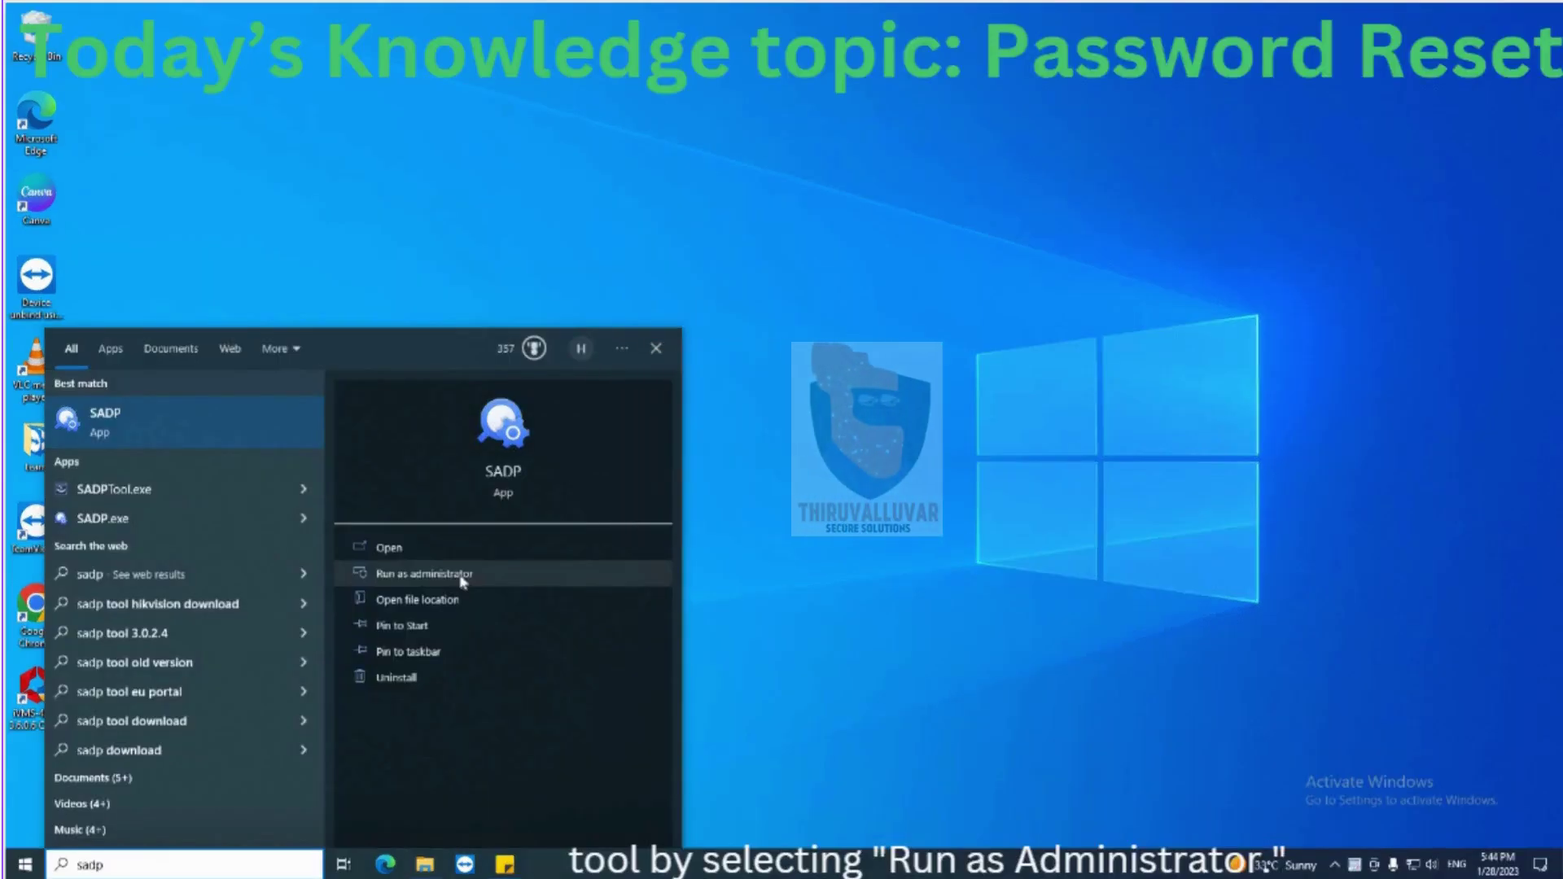
# Run SADP as administrator, select device 001, and export its forgotten-password key request
pyautogui.click(461, 575)
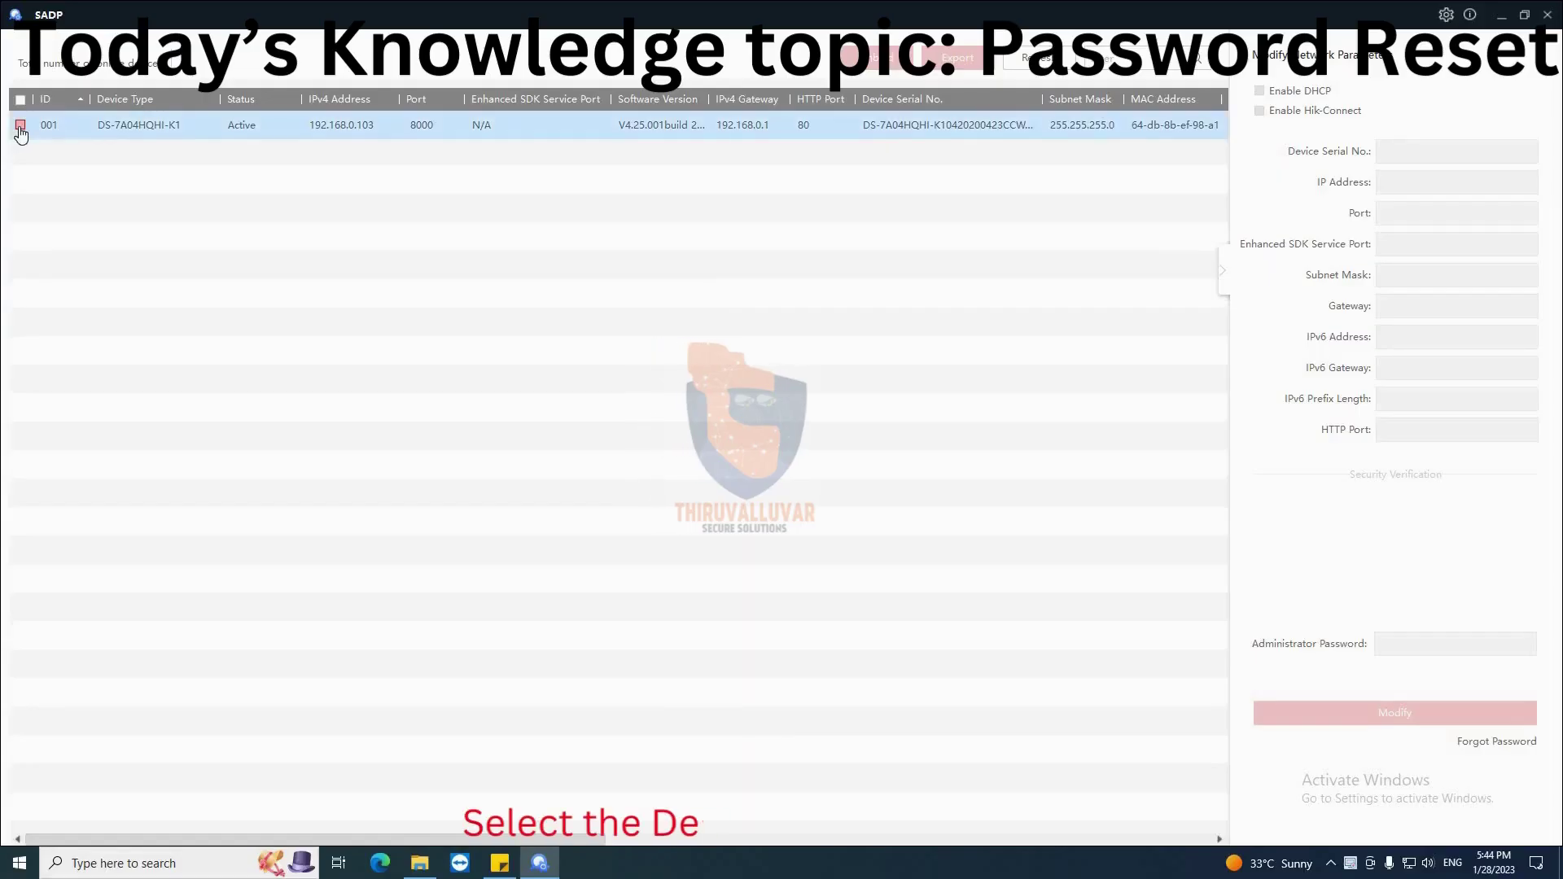
pyautogui.click(20, 126)
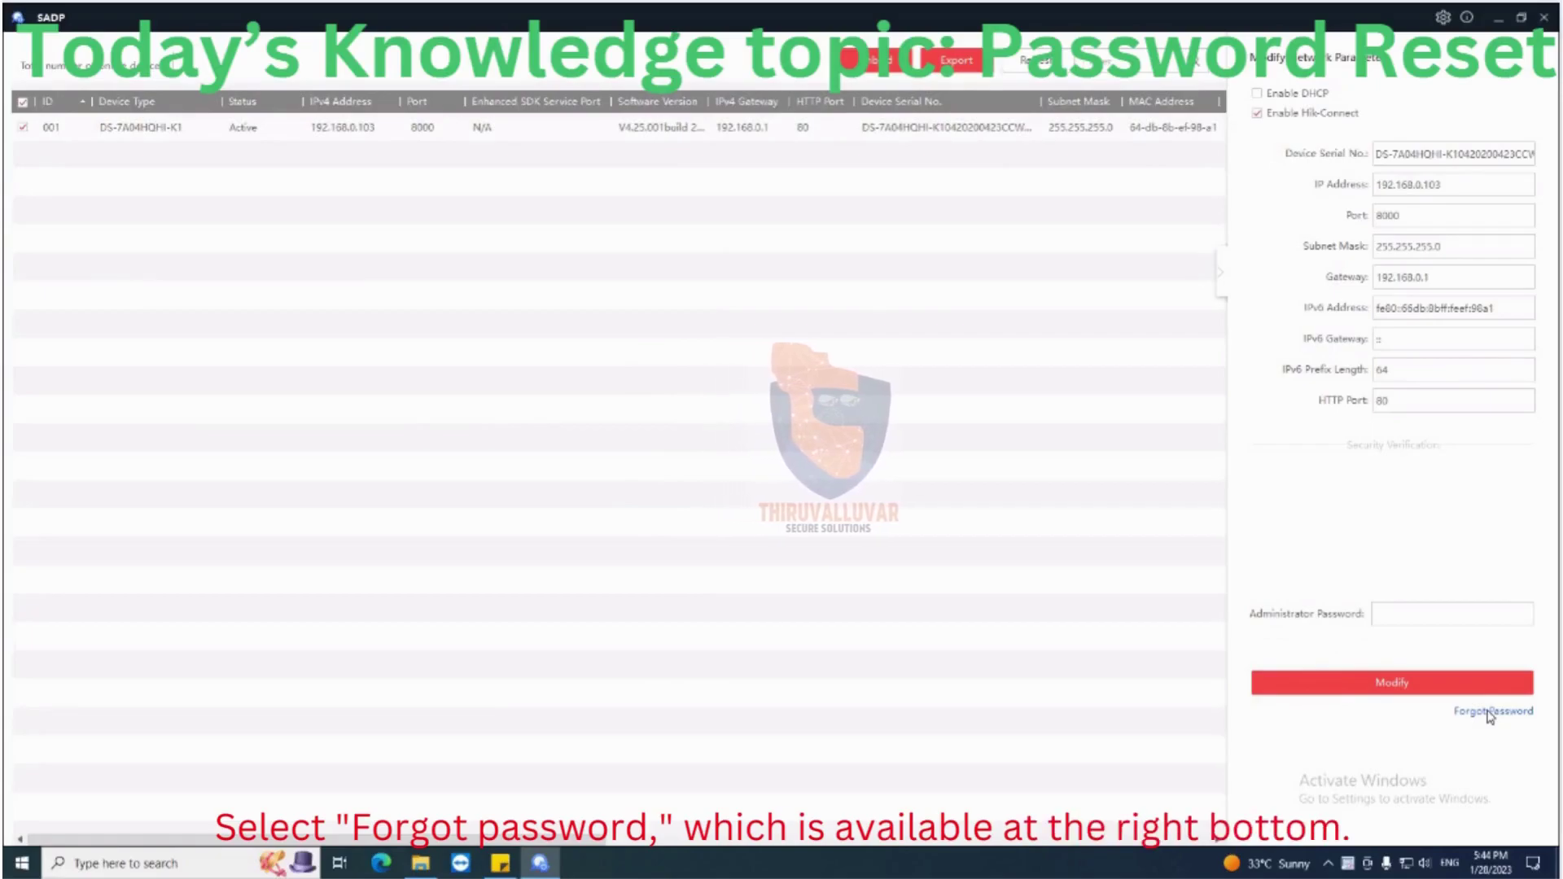
pyautogui.click(1490, 713)
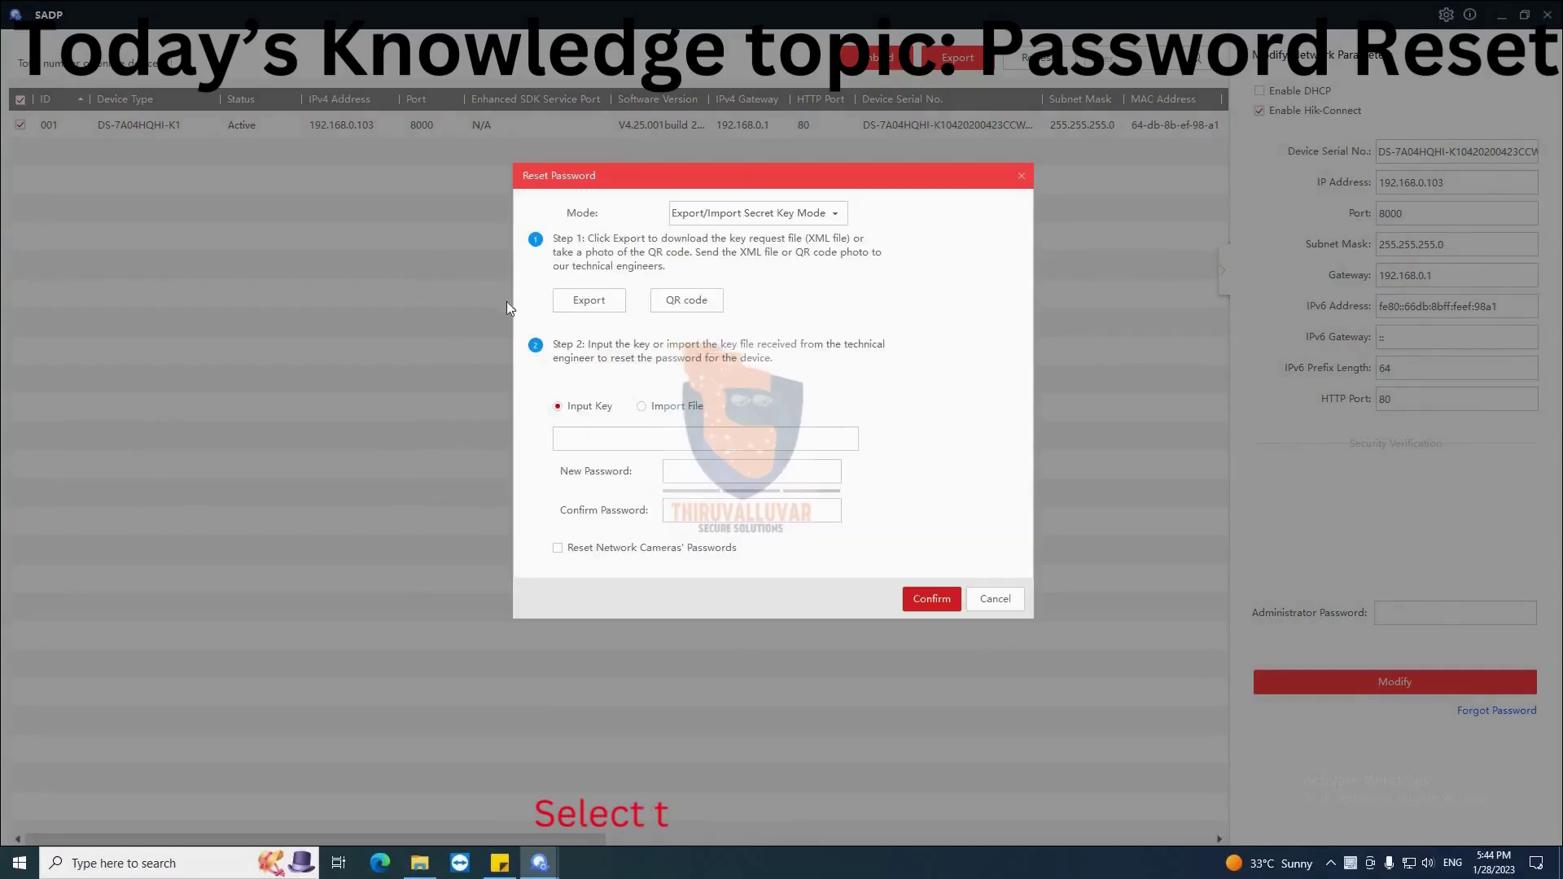
pyautogui.click(592, 301)
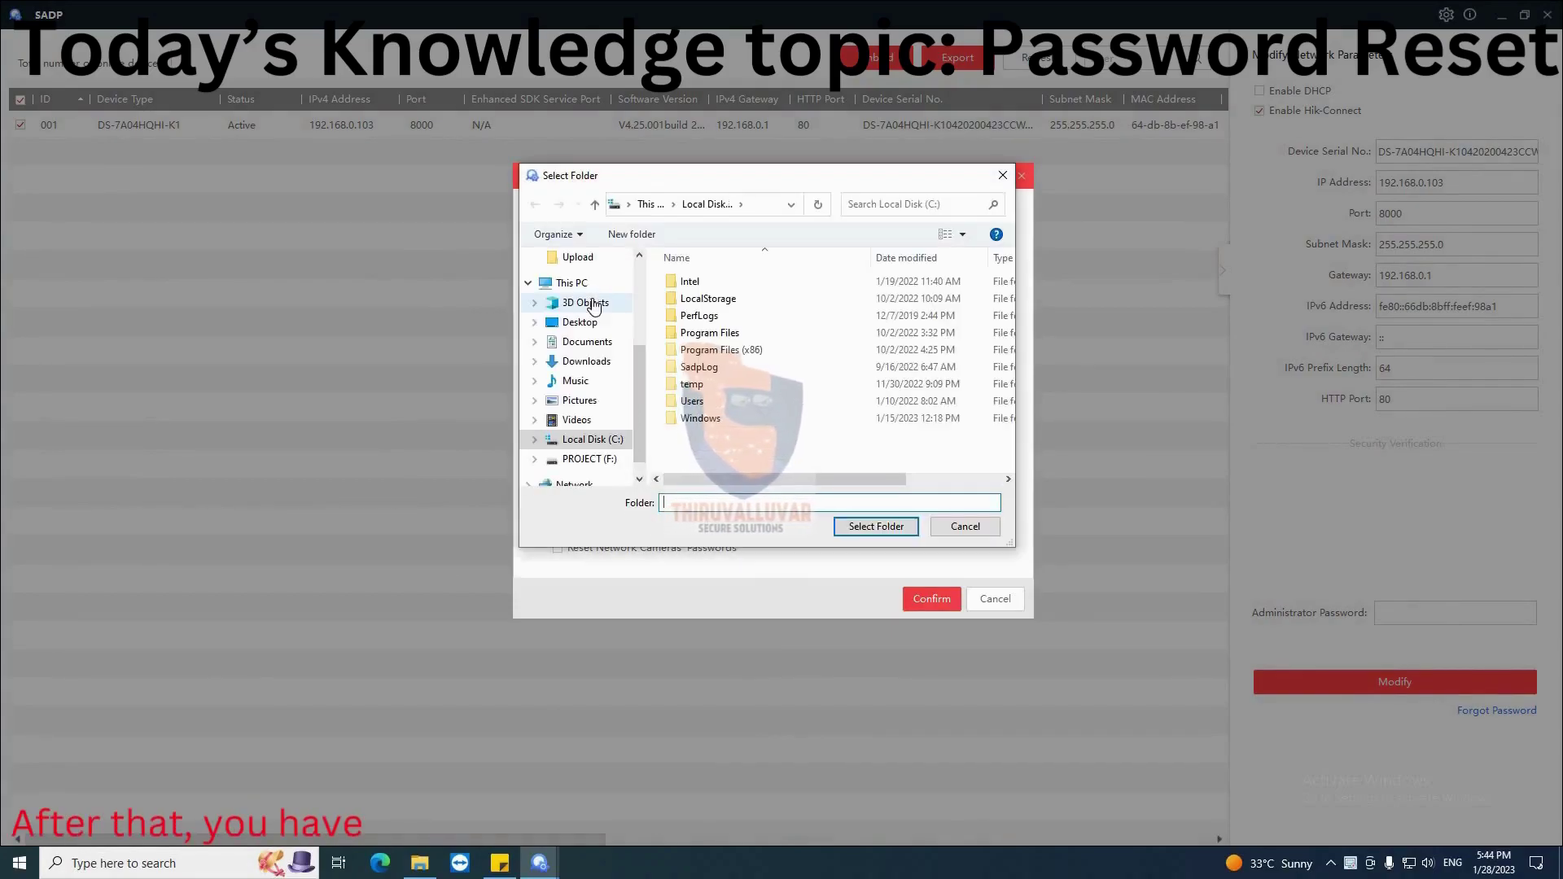
# Create a new Desktop folder named 'Password' as the export location
pyautogui.click(584, 324)
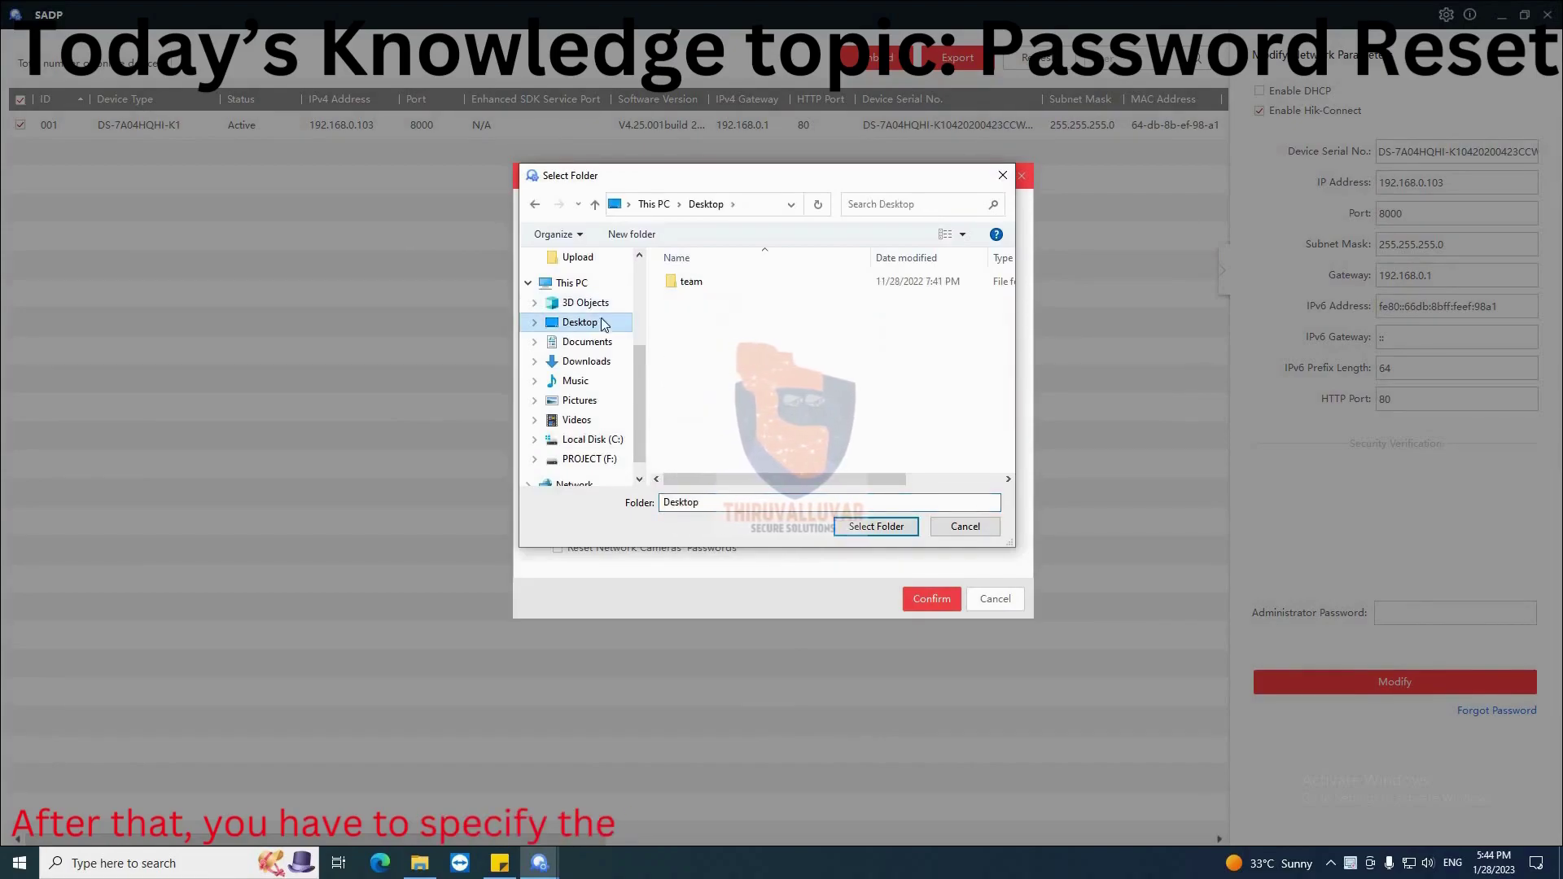
pyautogui.click(632, 235)
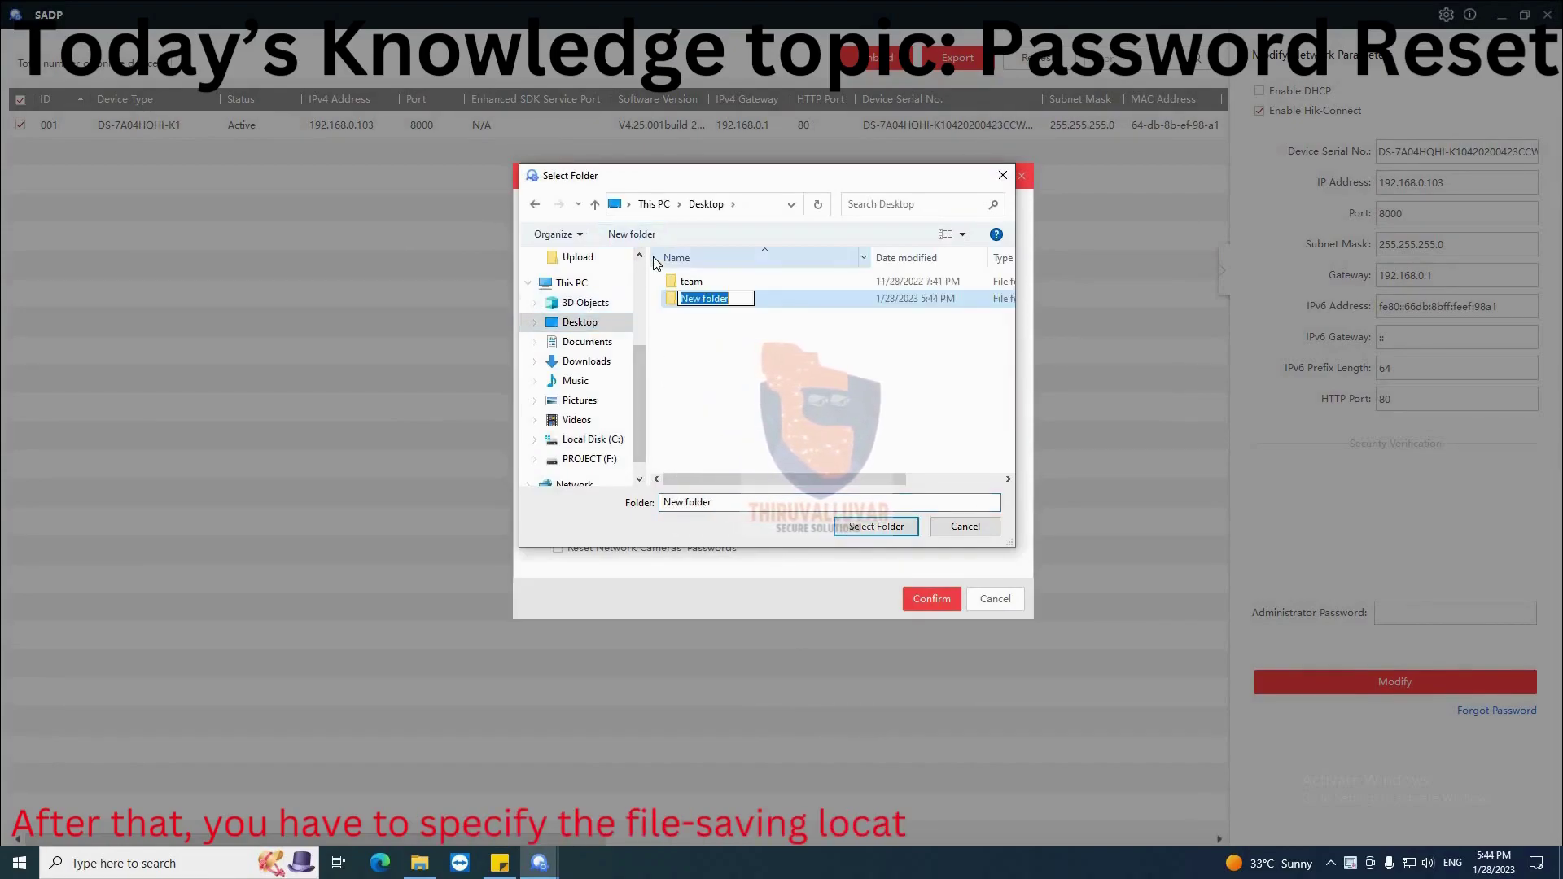
pyautogui.write('Password')
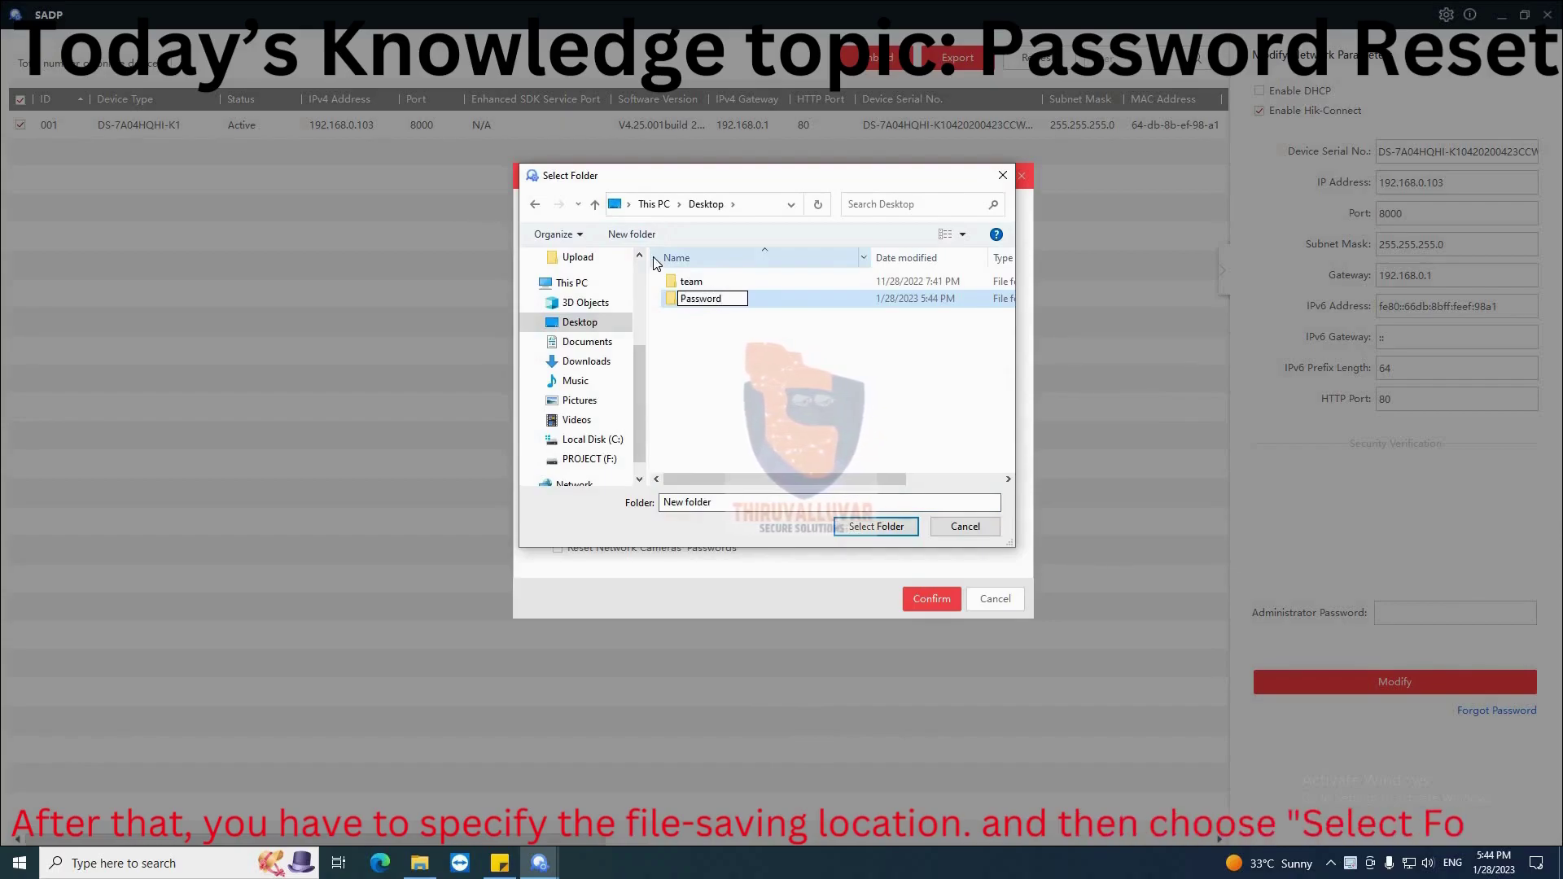
pyautogui.press('Return')
pyautogui.press('Return')
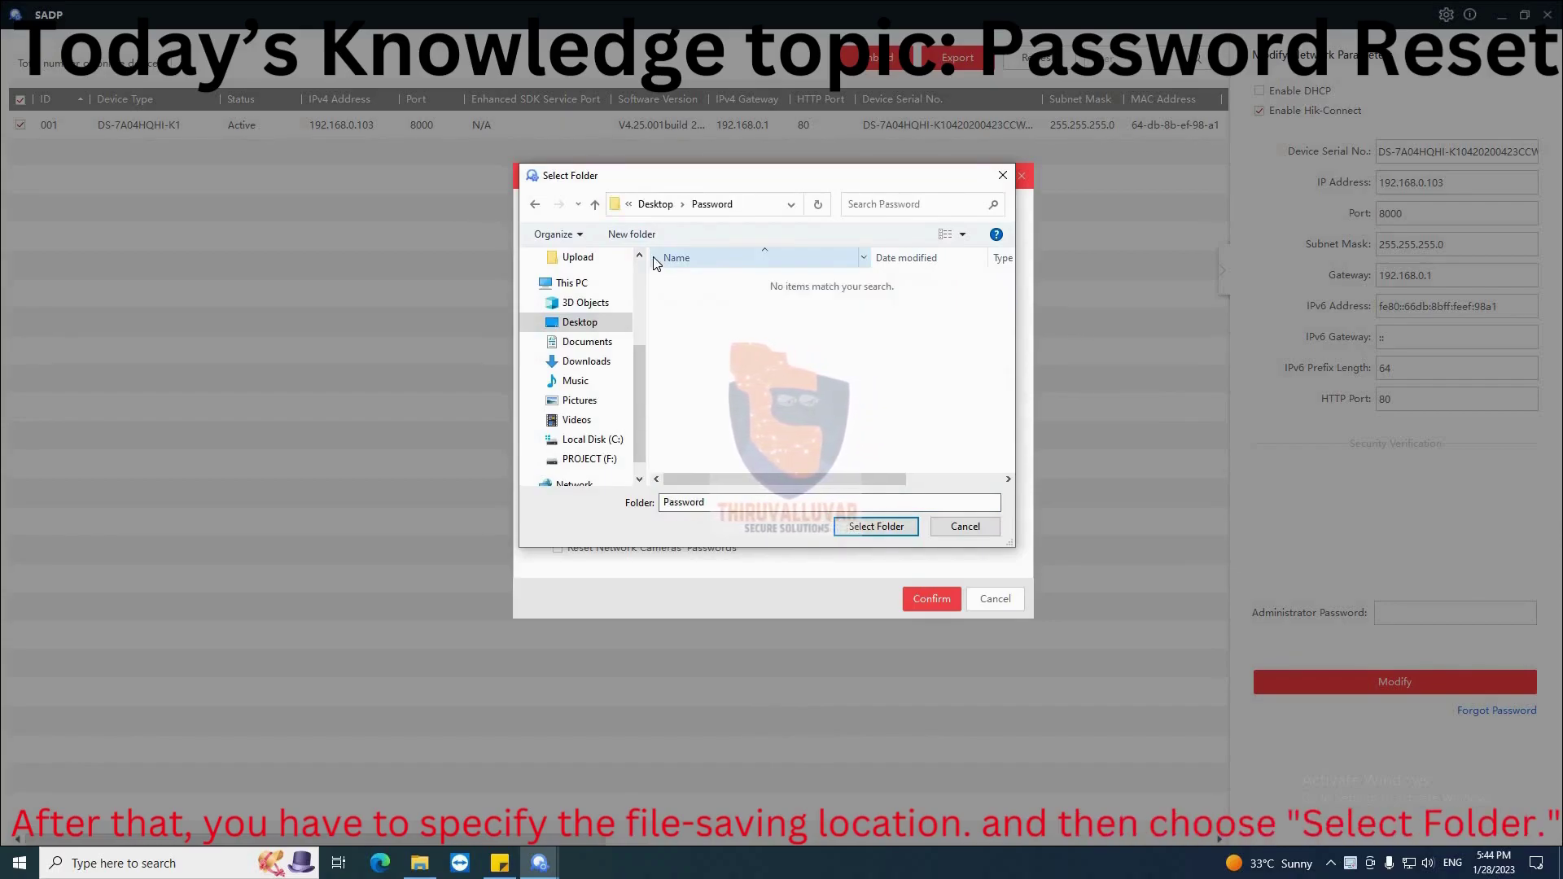
# Save the export into the Password folder, then address a new Gmail message to Hikvision support
pyautogui.click(879, 526)
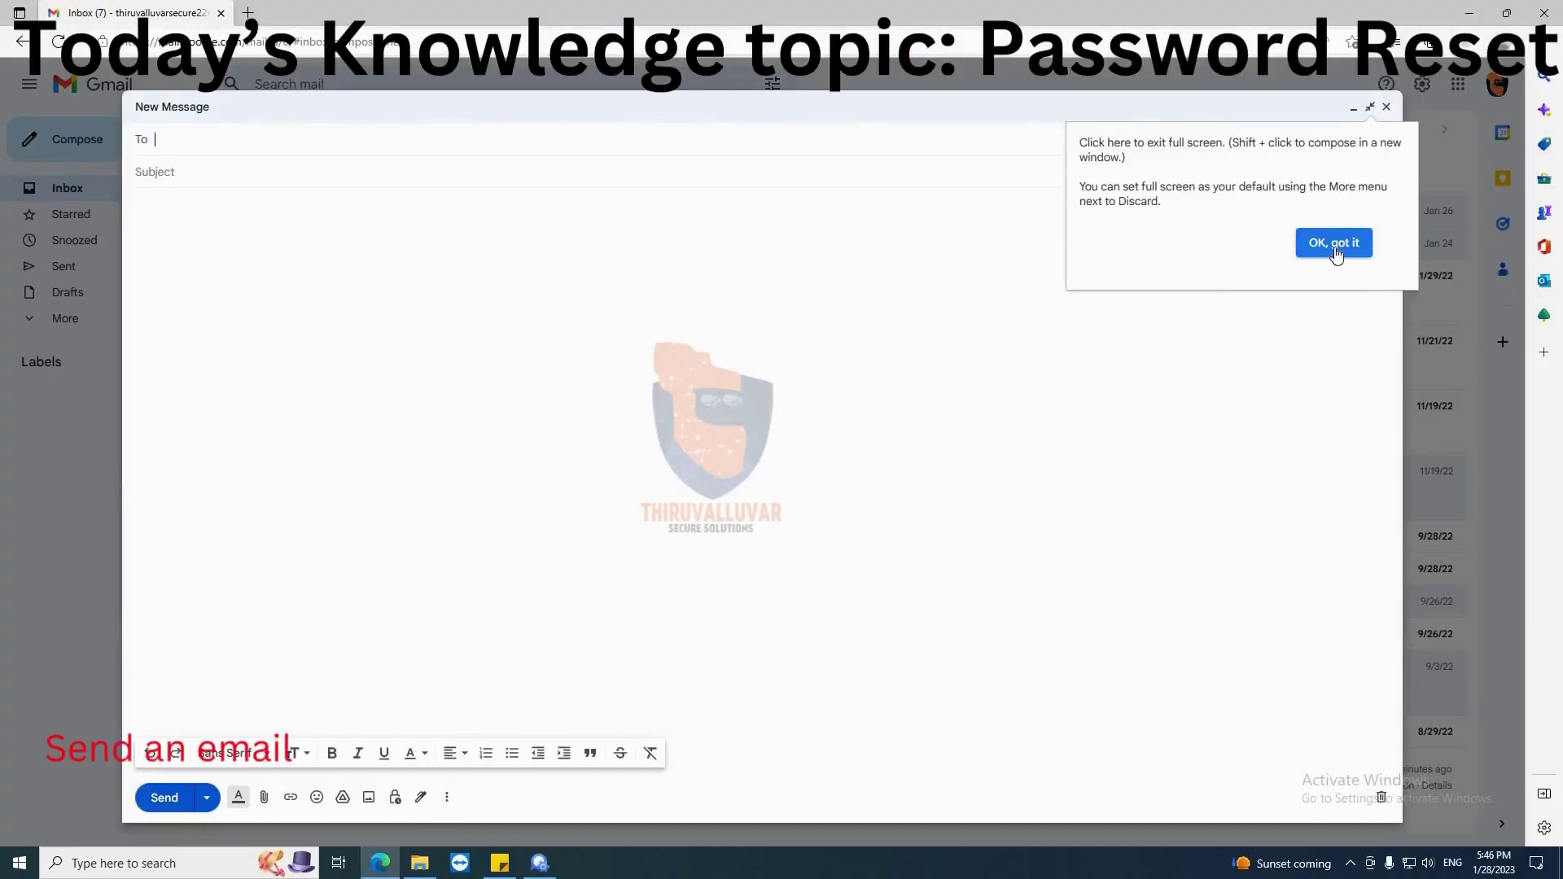
pyautogui.click(227, 142)
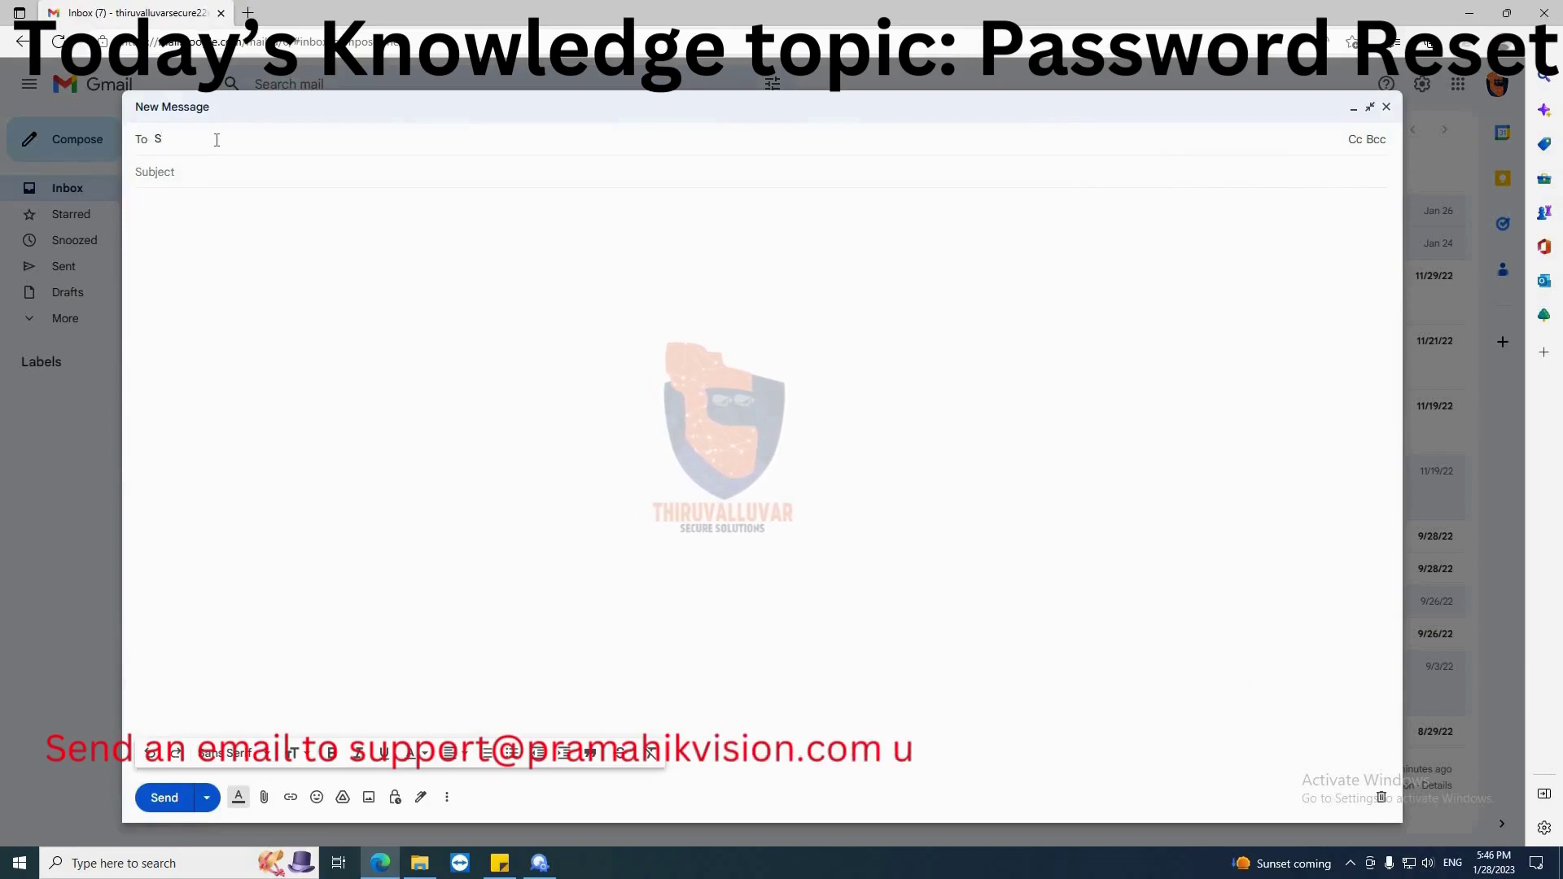
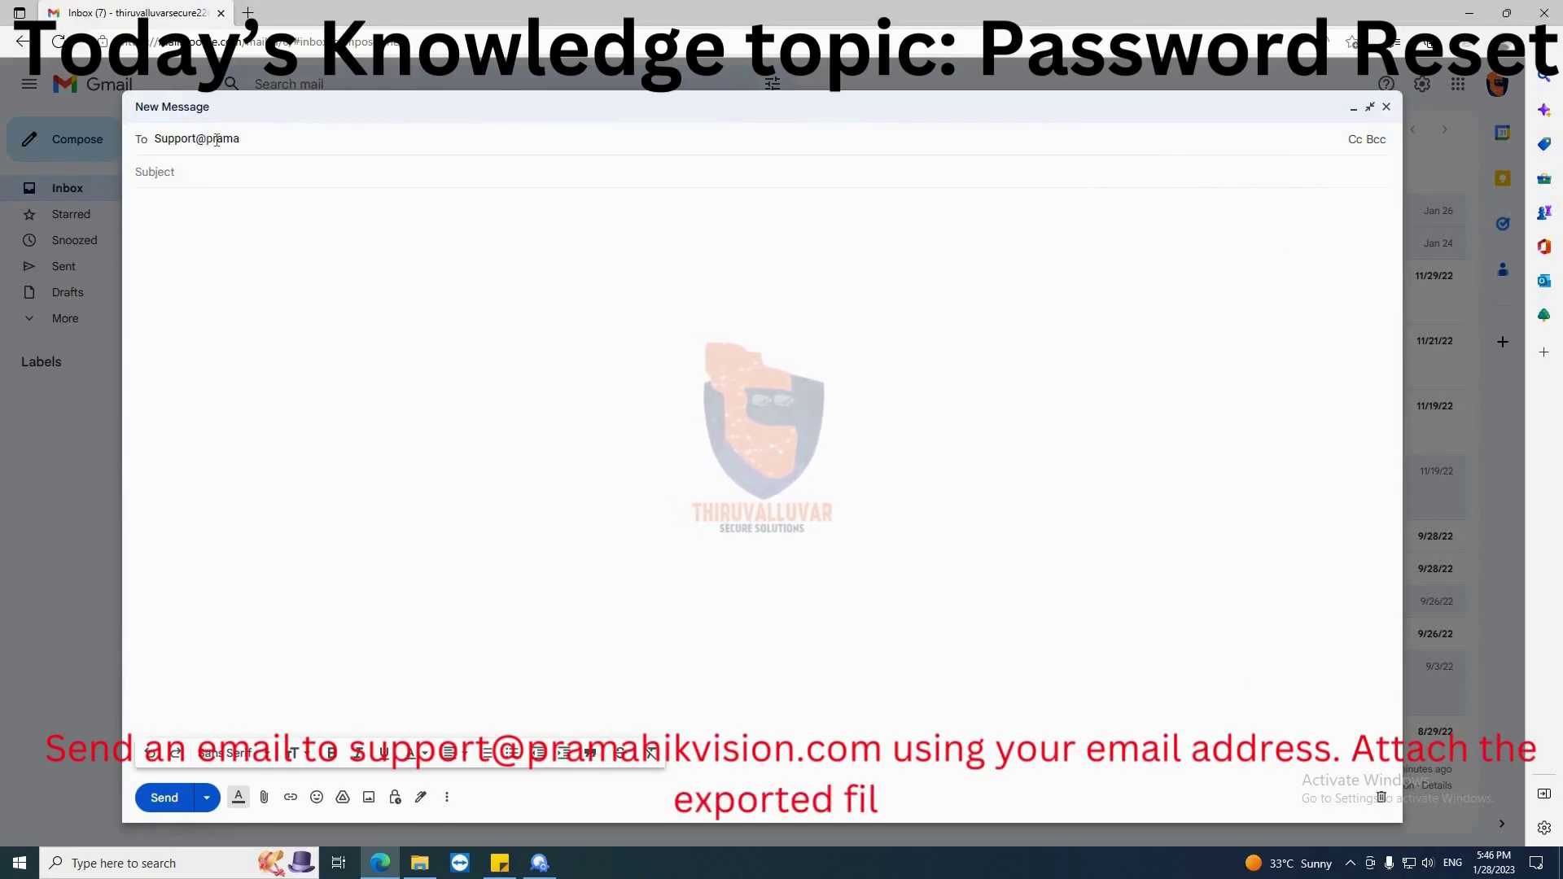
pyautogui.press('Return')
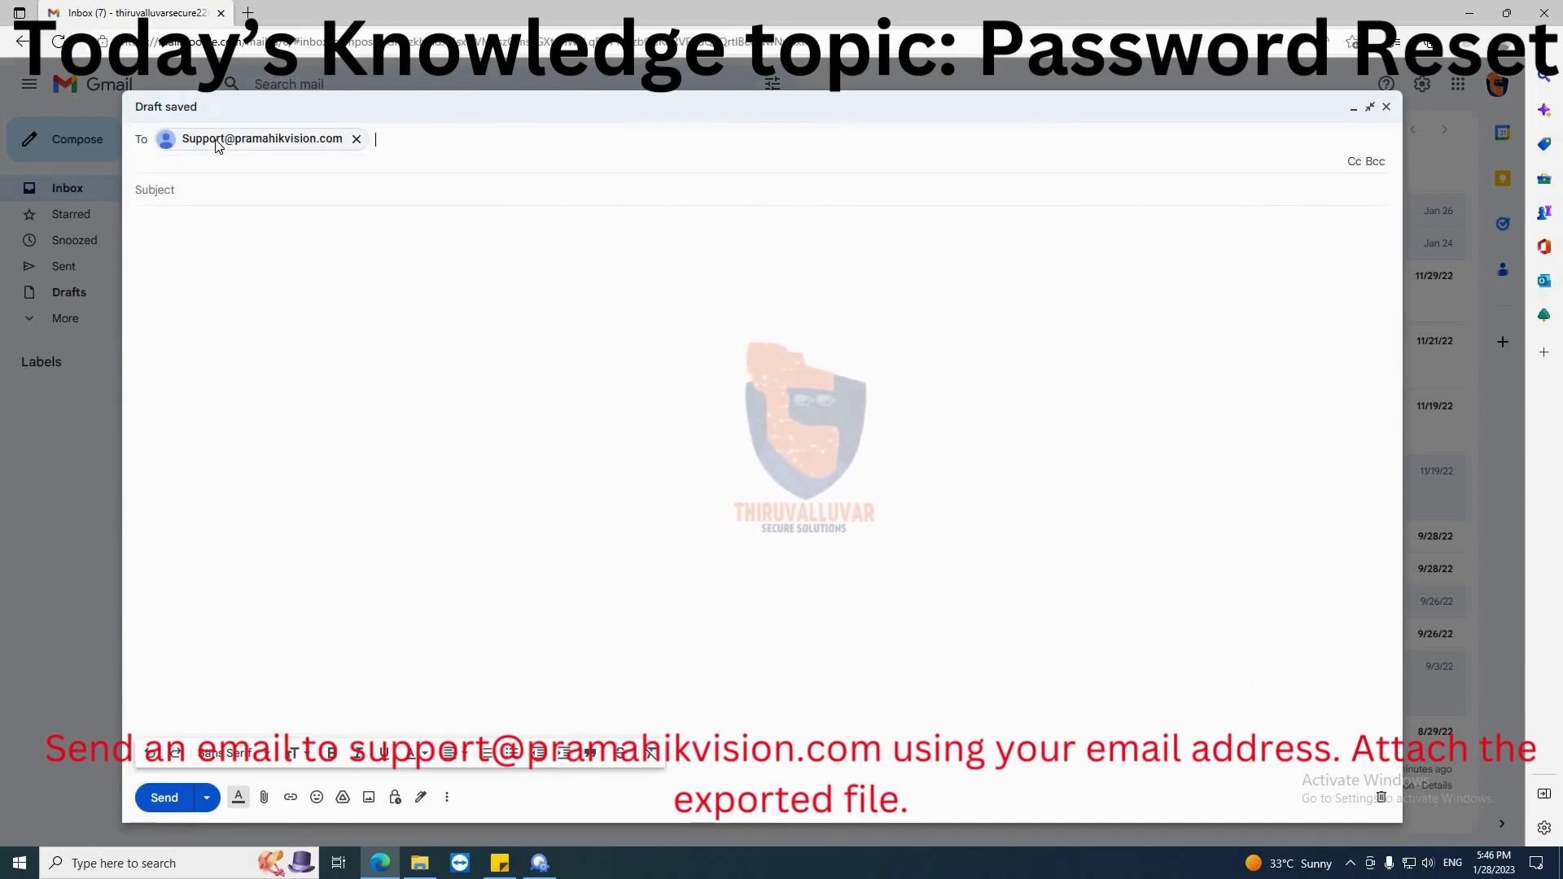
pyautogui.click(193, 187)
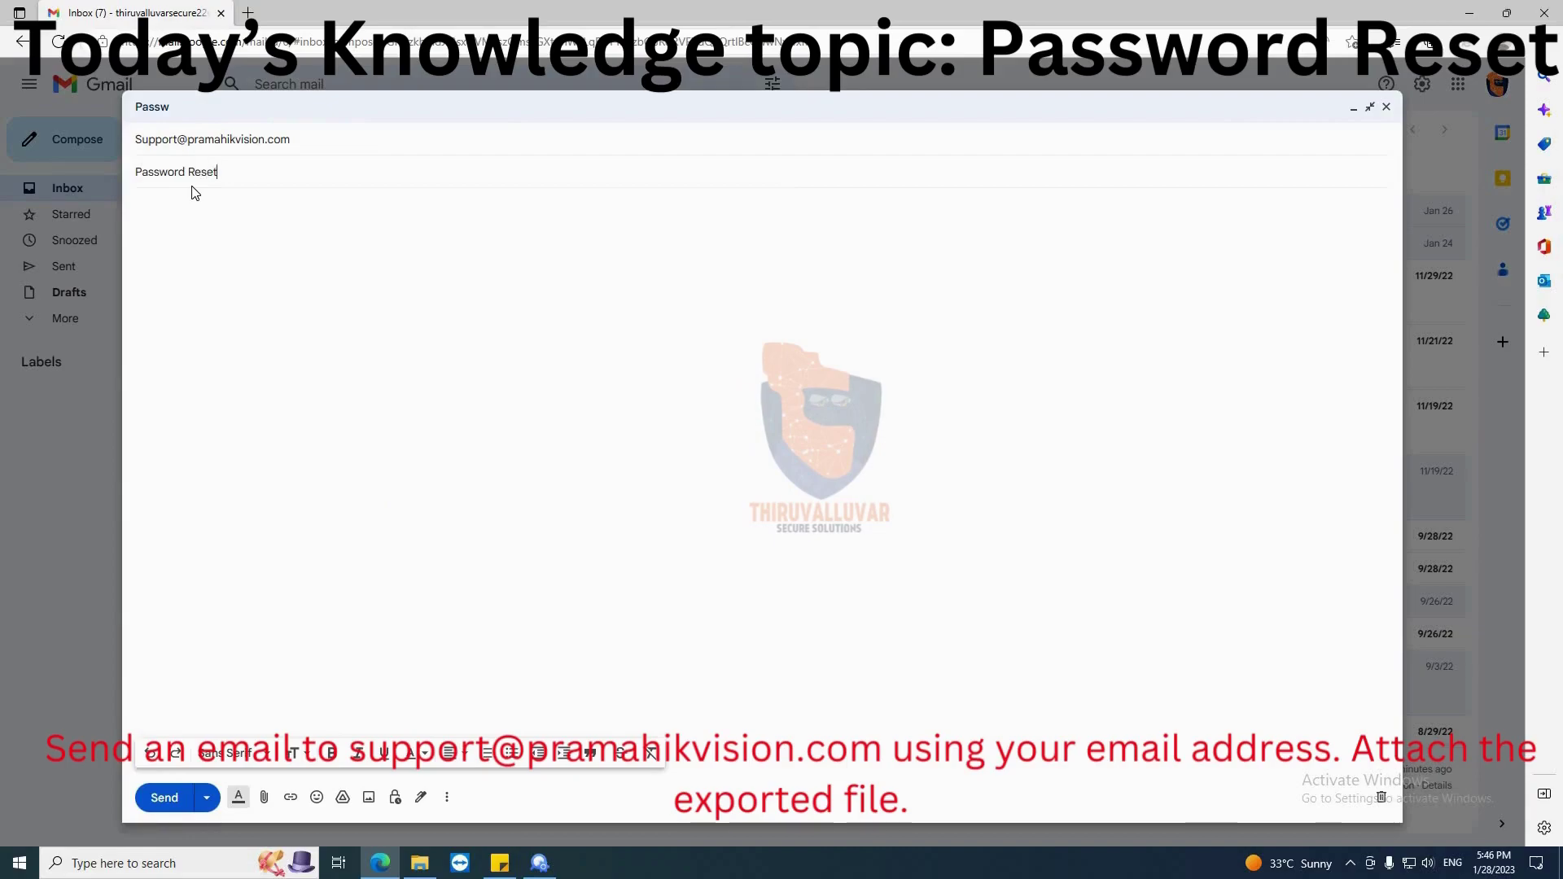
pyautogui.write('Dear Team,')
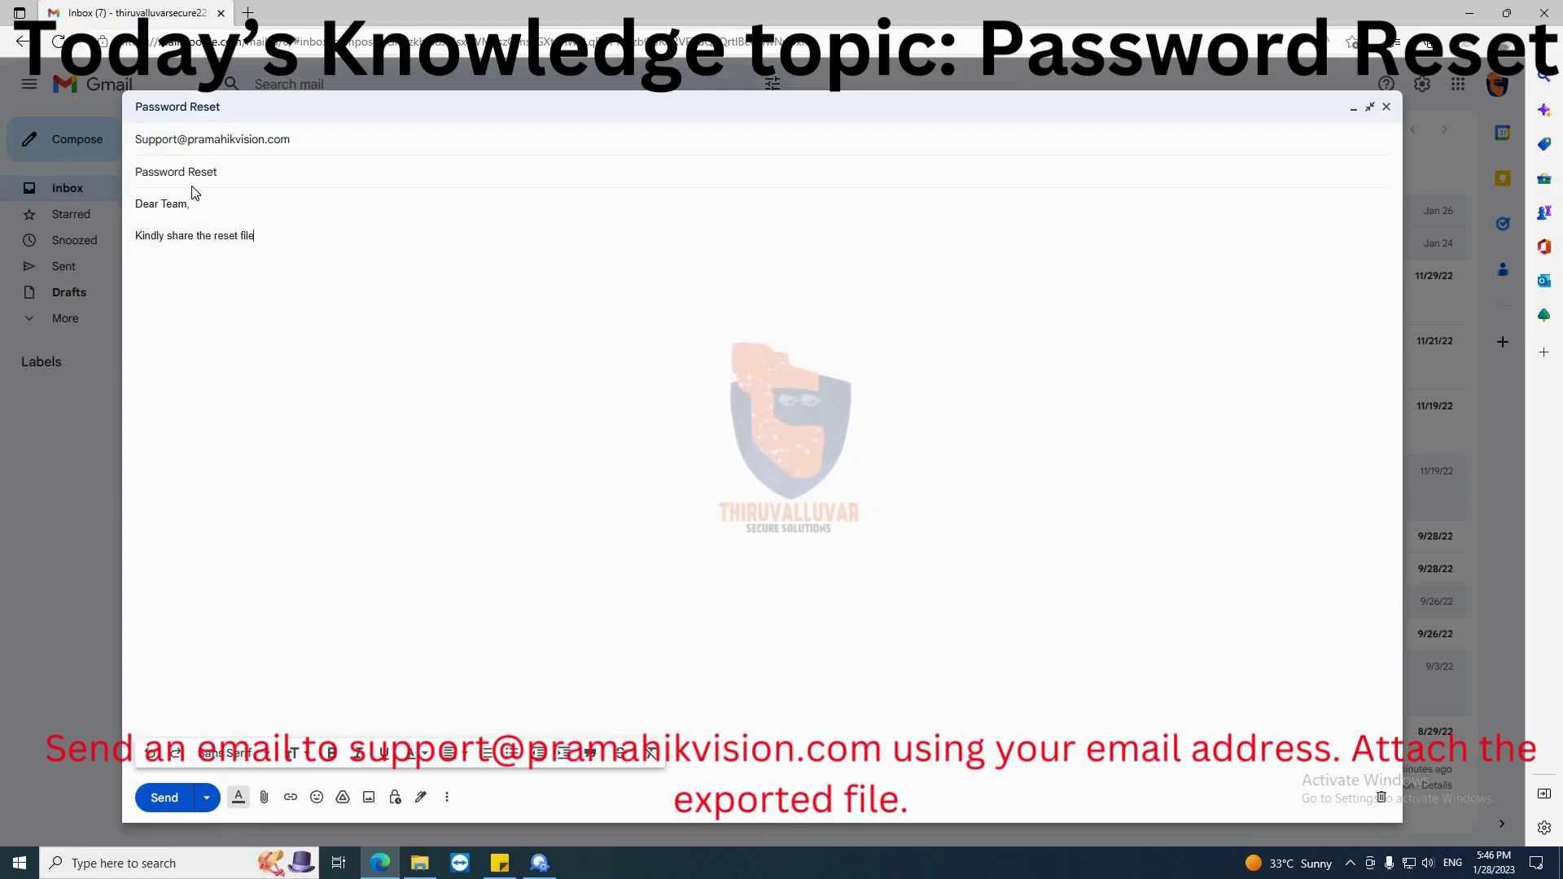
# Attach the exported device XML file to the support email
pyautogui.click(264, 797)
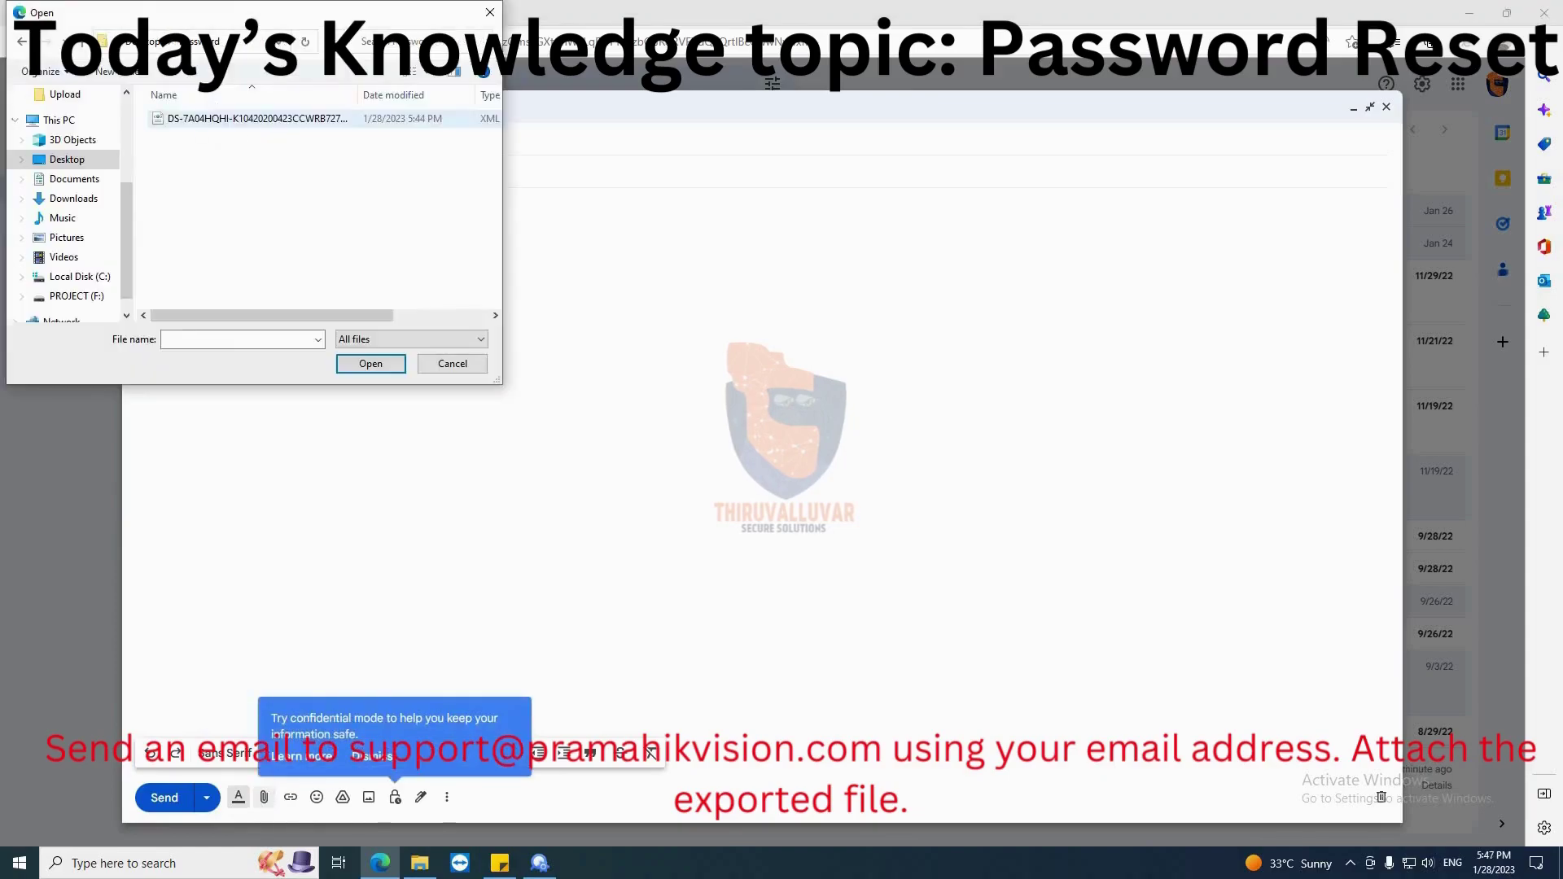
pyautogui.click(242, 120)
pyautogui.click(370, 363)
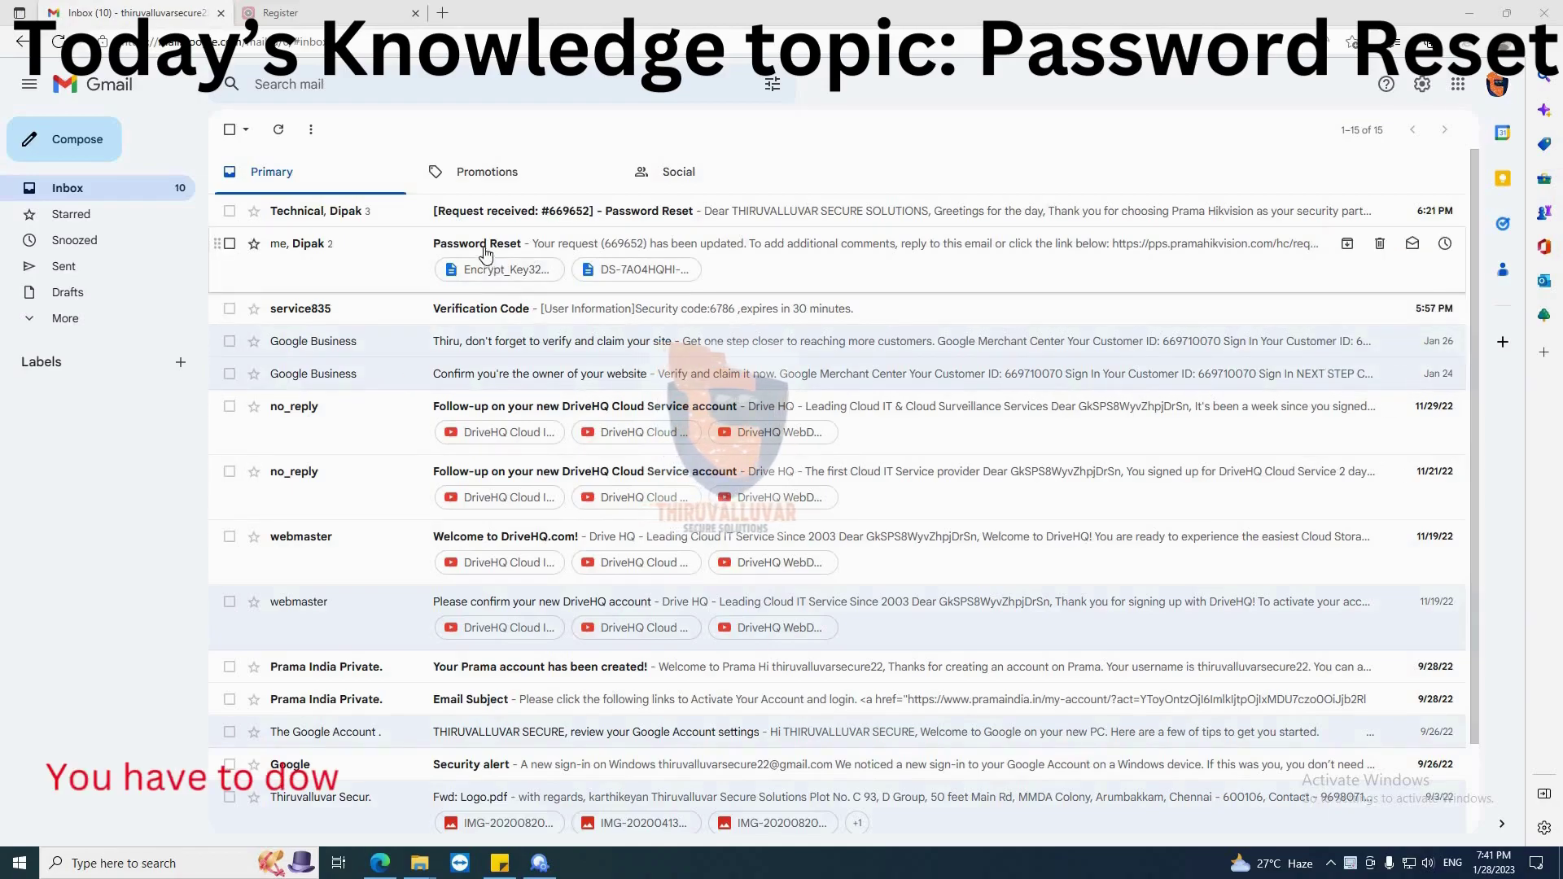
# Download Encrypt_Key324.xml from support's Password Reset reply, show it in its folder, and return to SADP
pyautogui.click(495, 269)
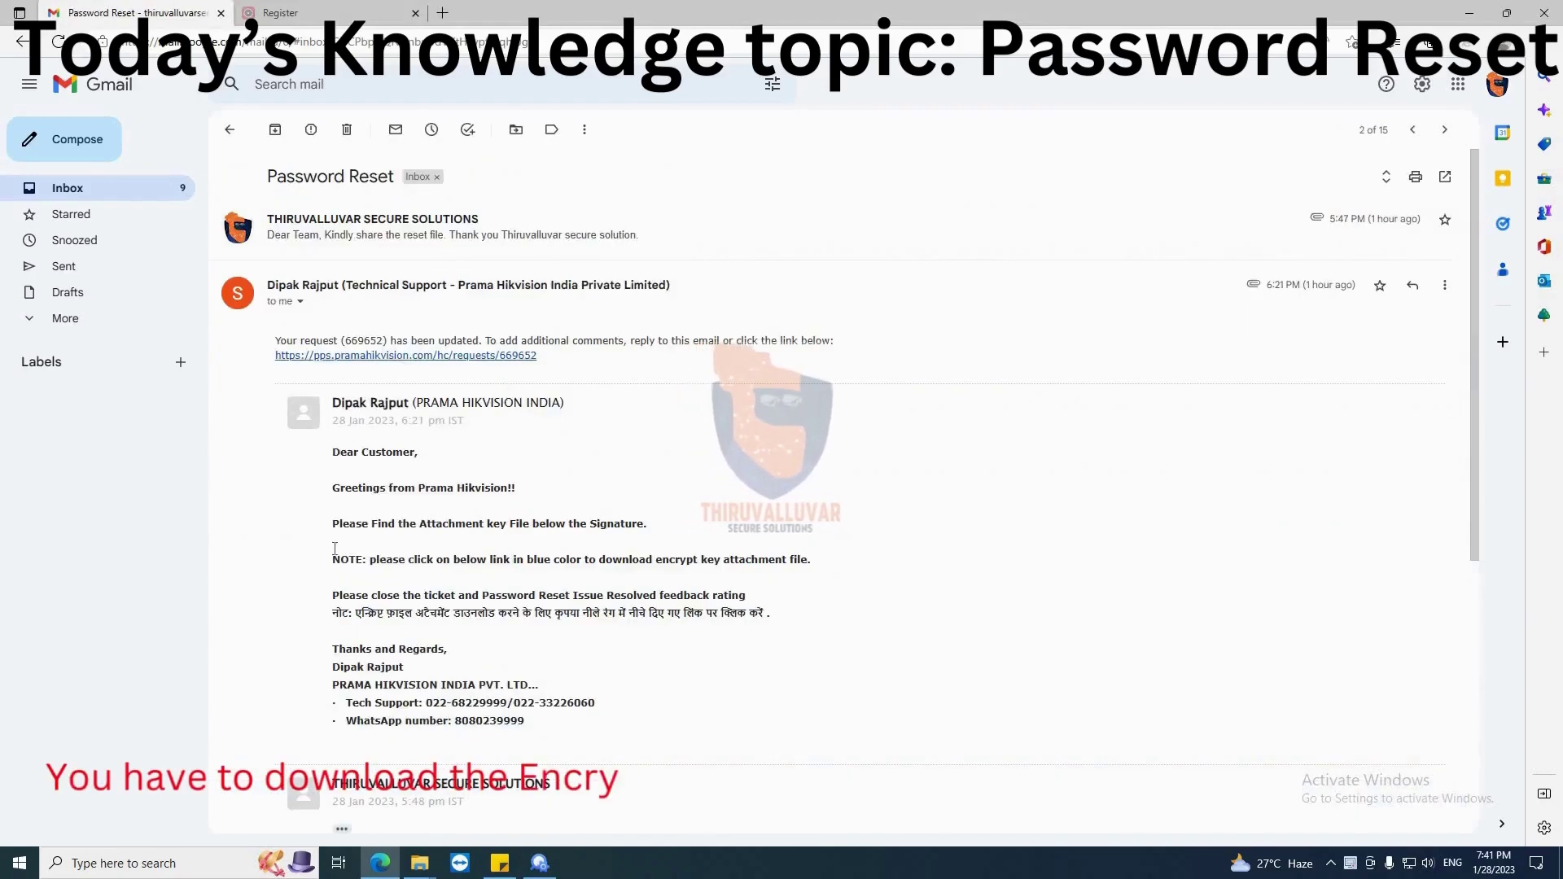
pyautogui.scroll(-5, 336, 570)
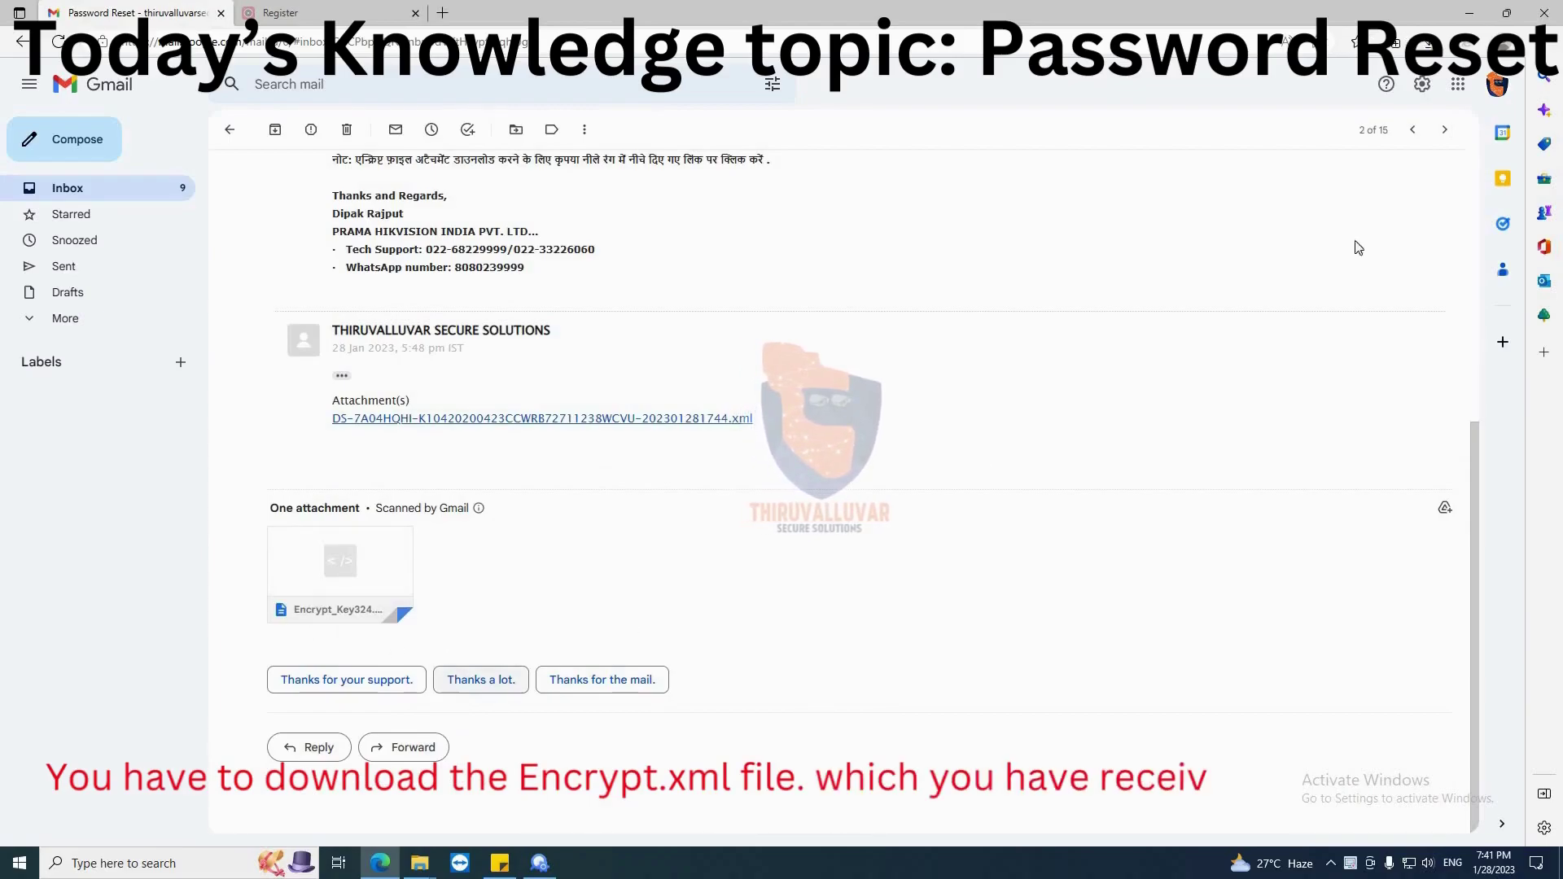
pyautogui.click(1529, 41)
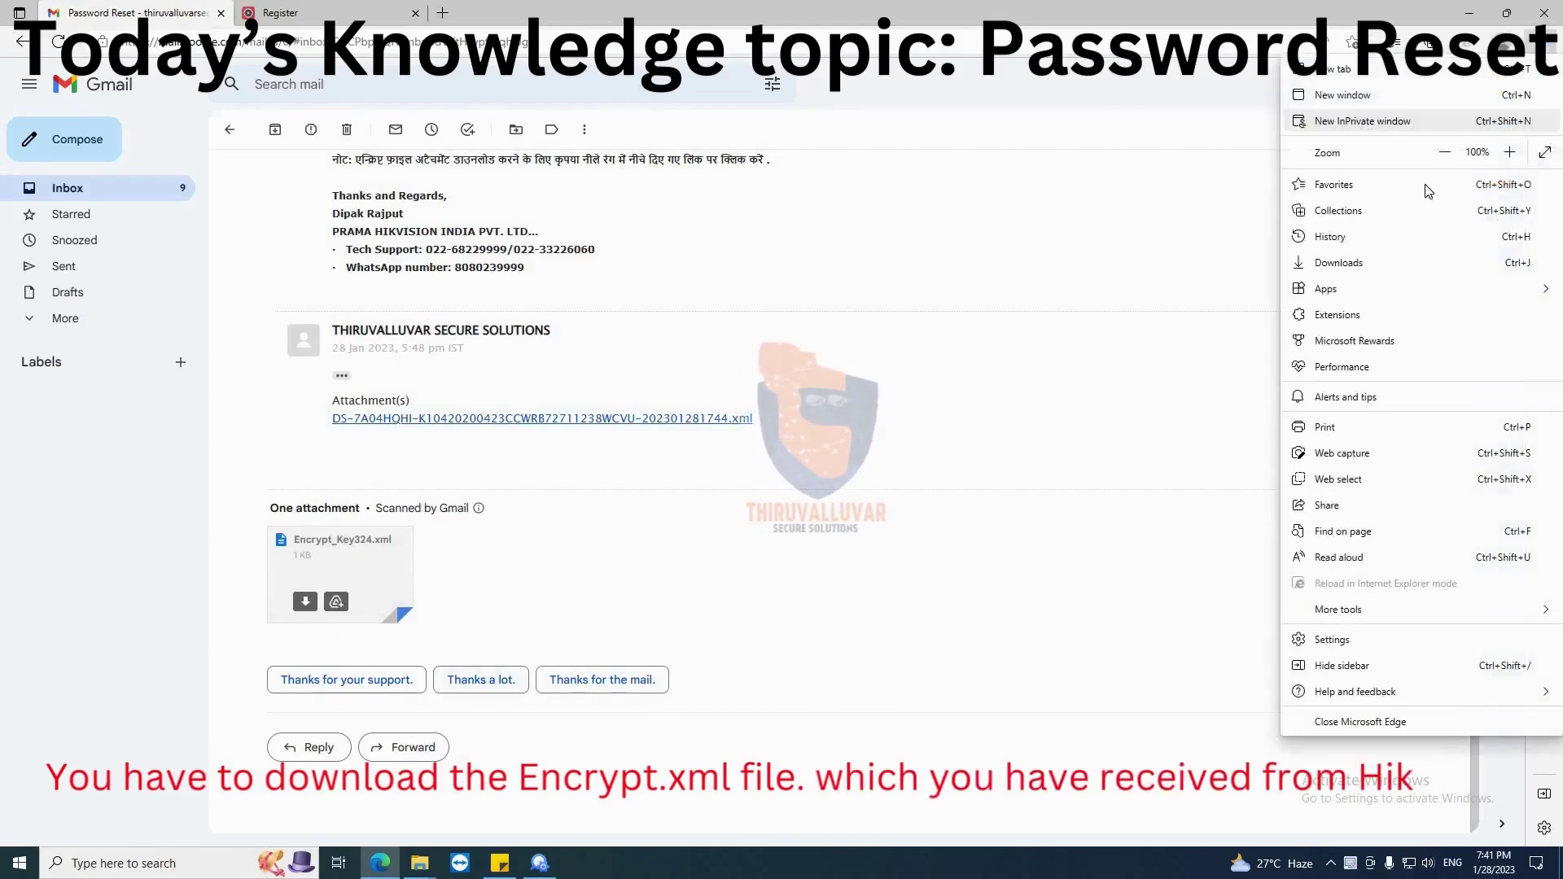
pyautogui.click(1364, 265)
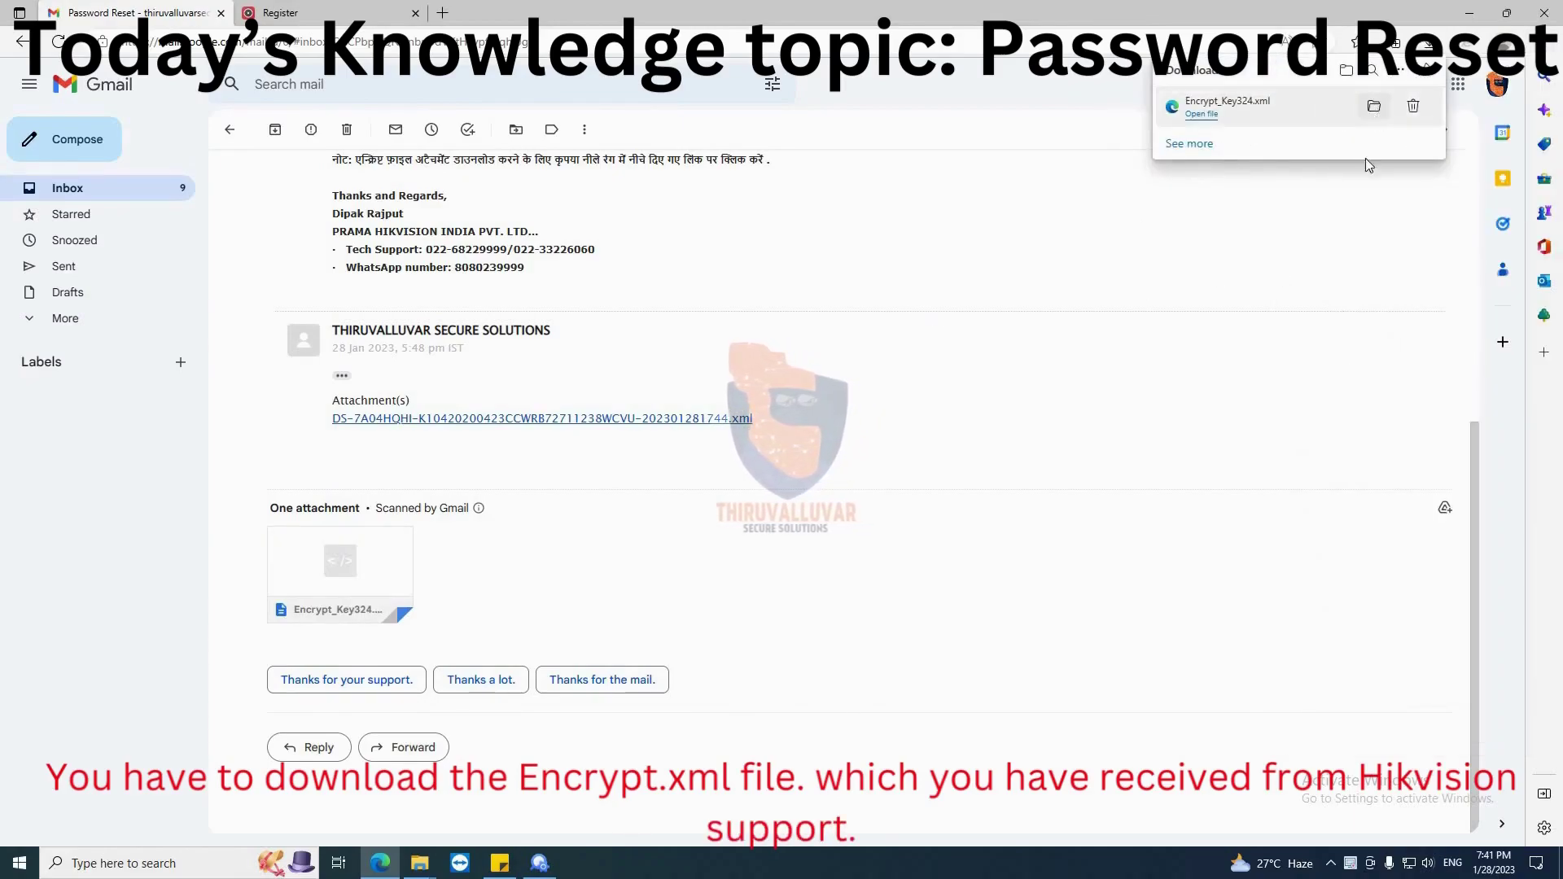
pyautogui.click(1374, 107)
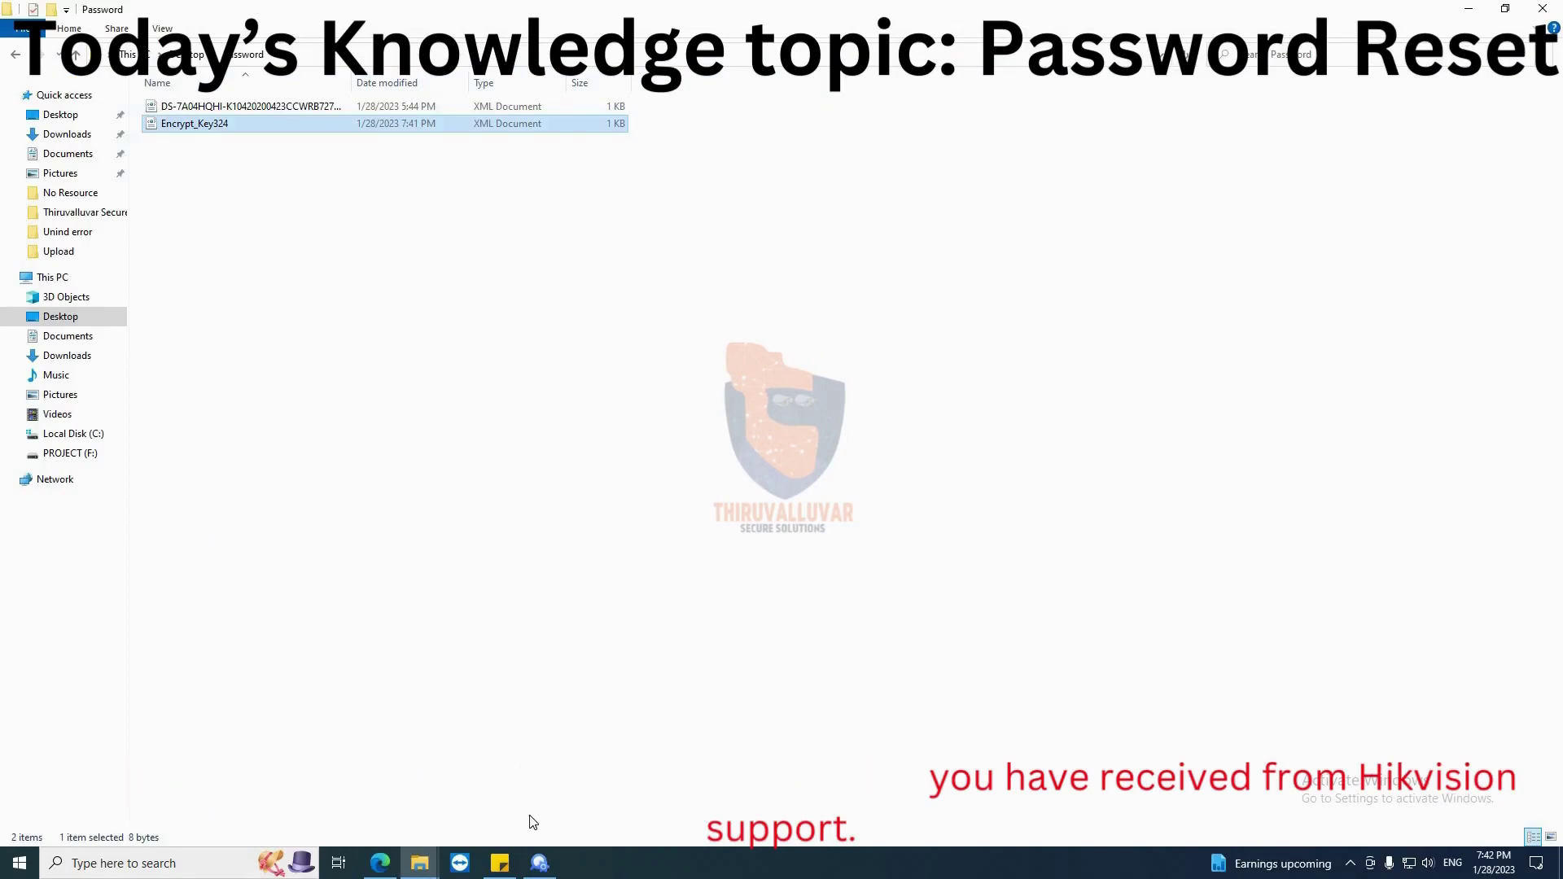
pyautogui.click(540, 864)
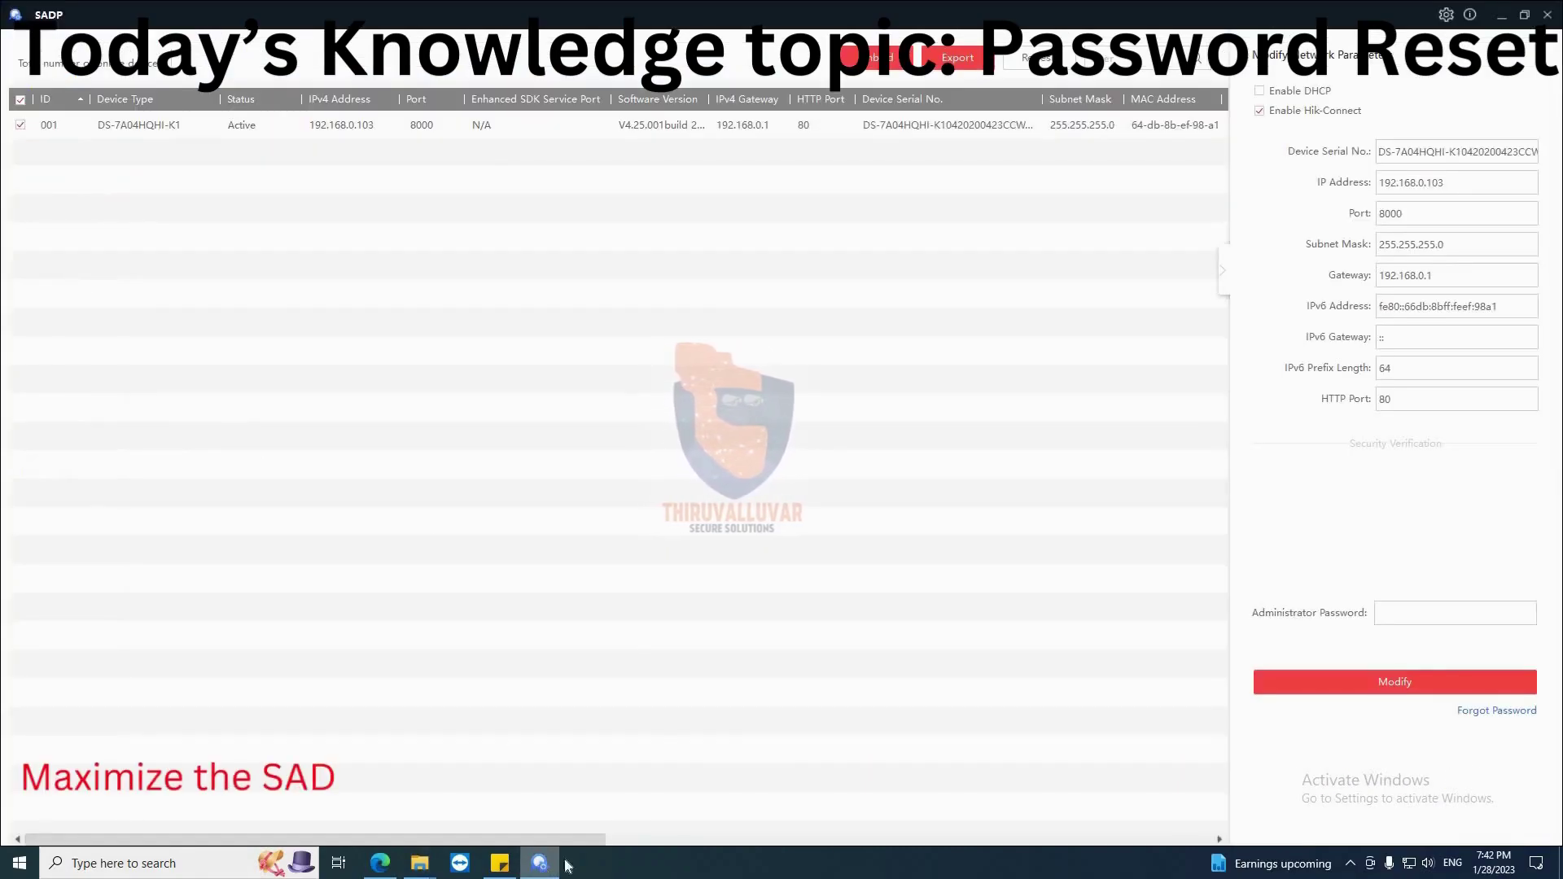
# Import the Encrypt_Key324 key file from Desktop > Password into device 001's password reset
pyautogui.click(1496, 711)
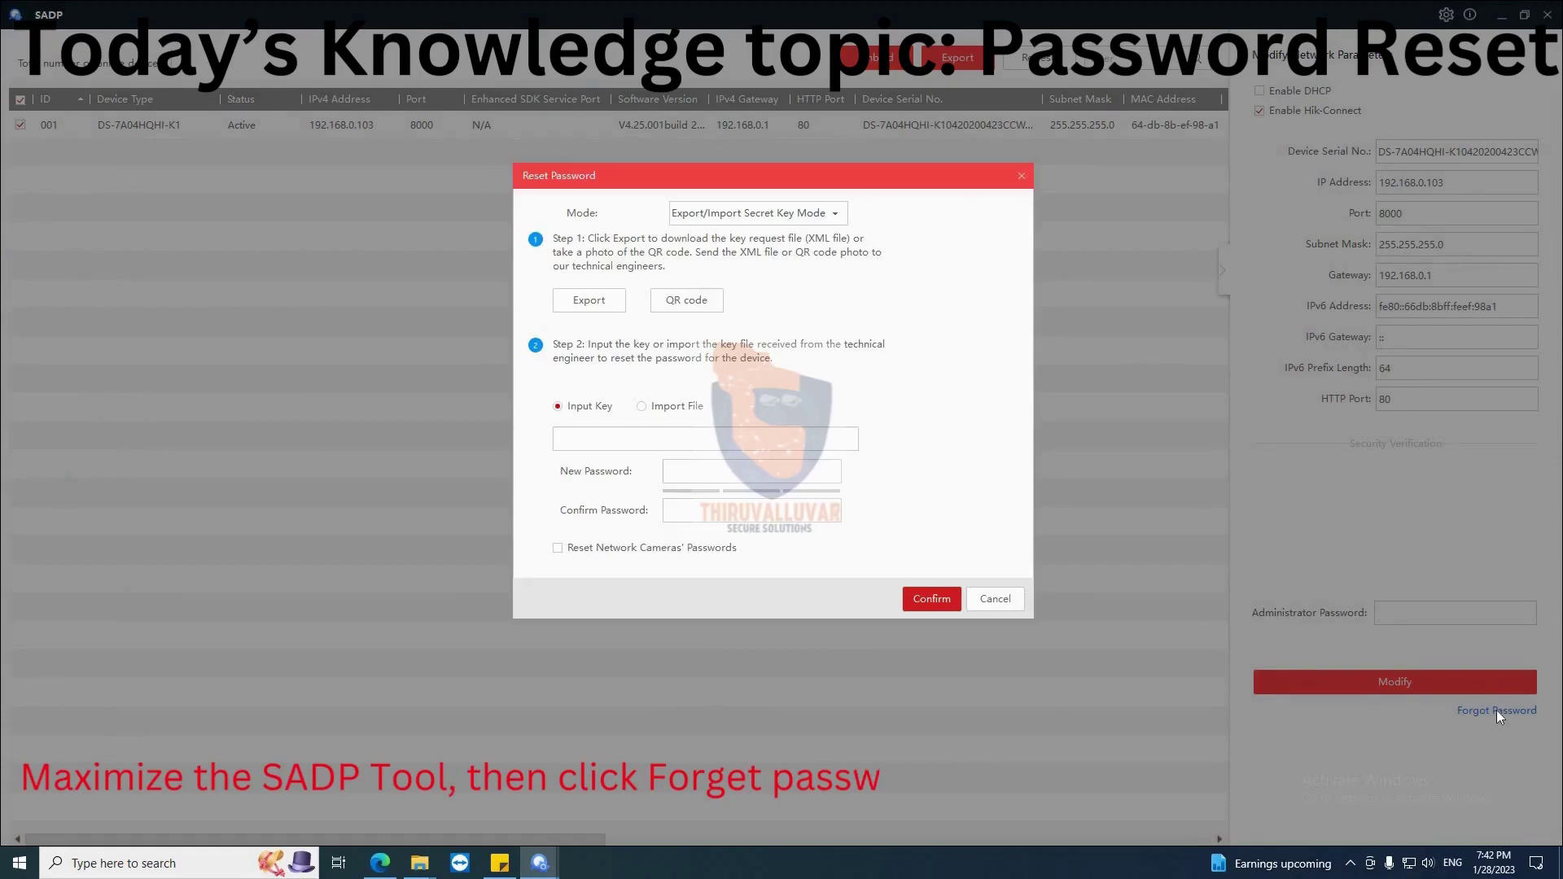
pyautogui.click(643, 406)
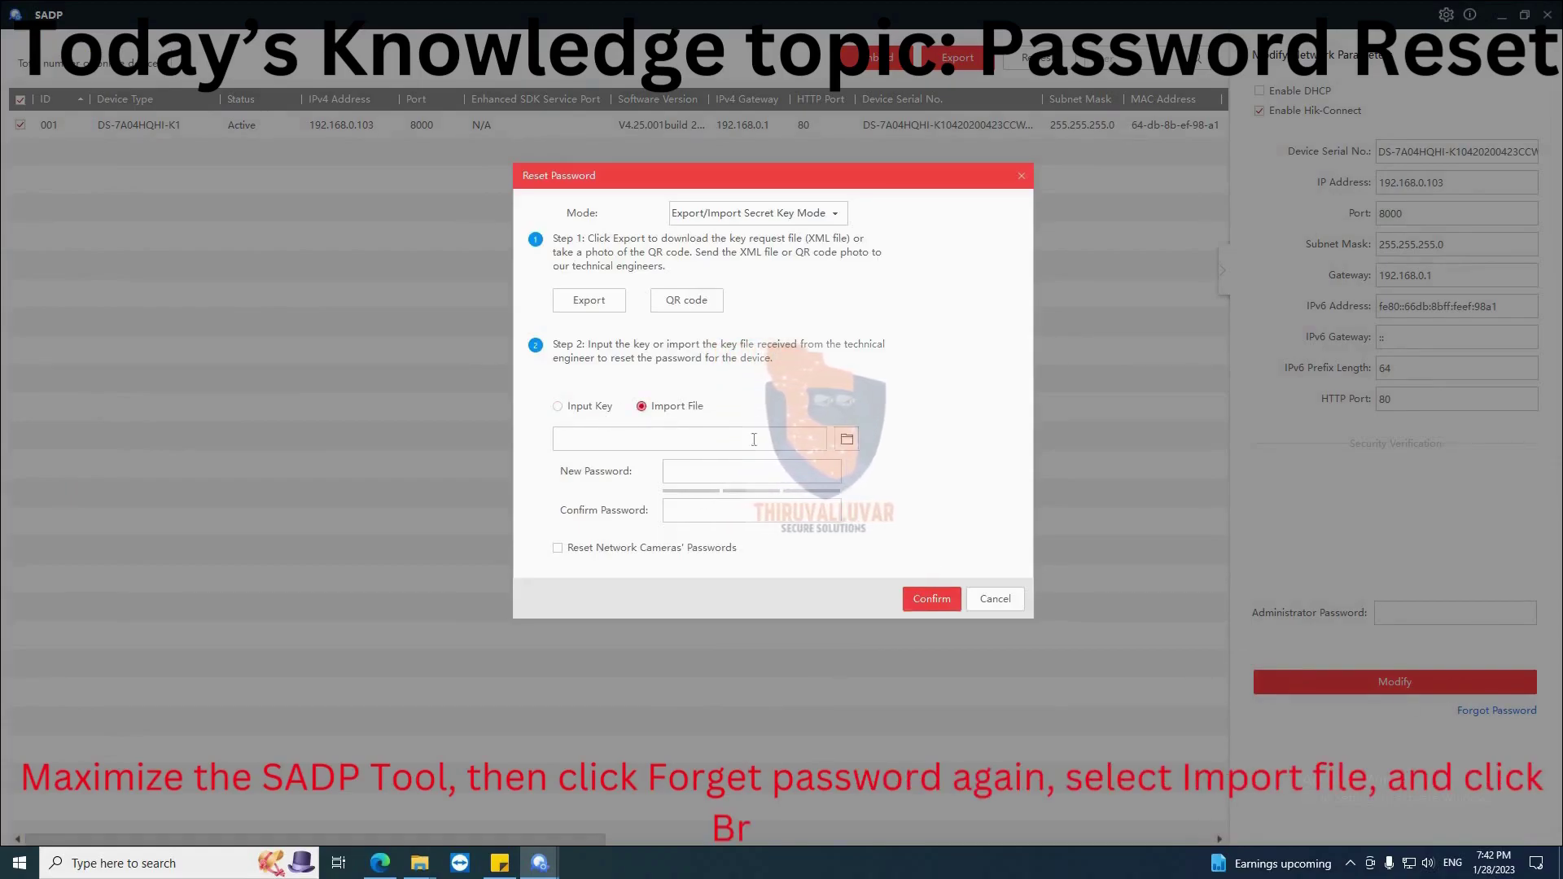
pyautogui.click(846, 444)
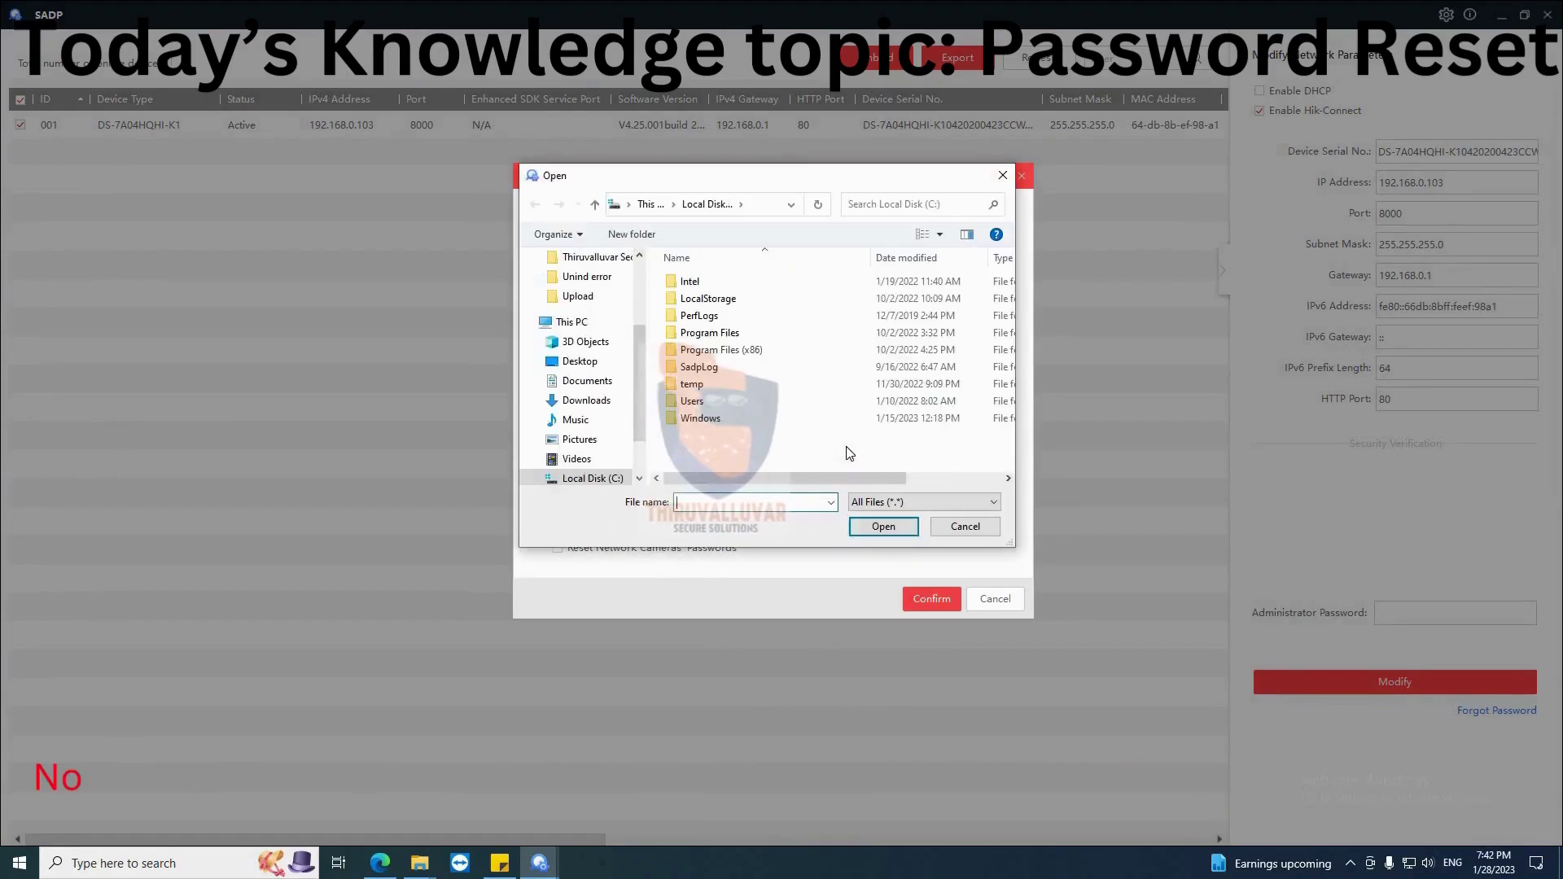
pyautogui.click(580, 361)
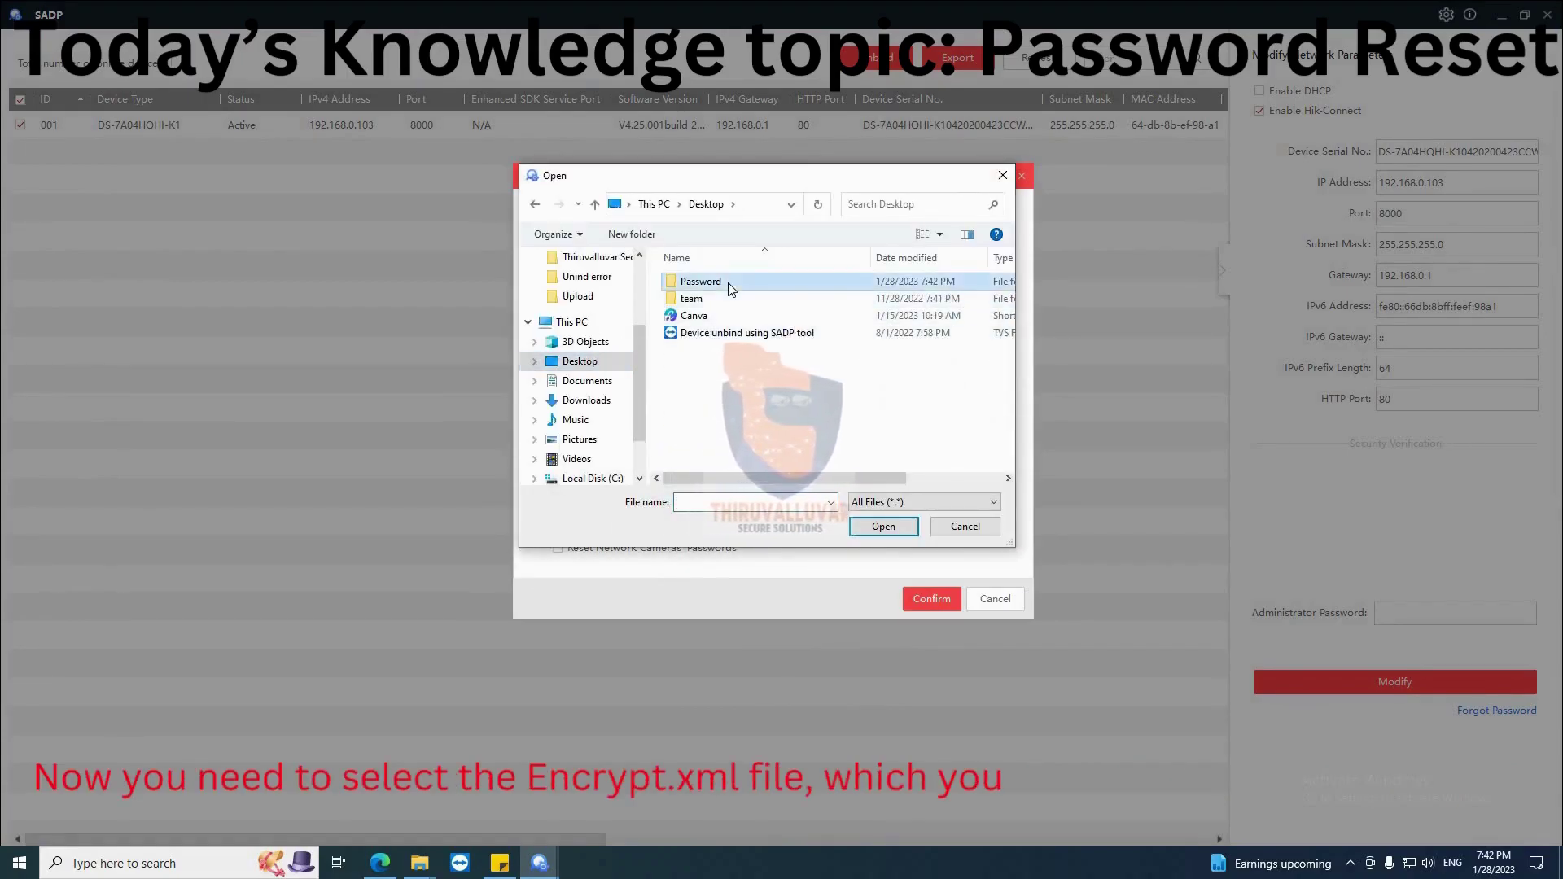
pyautogui.doubleClick(724, 283)
pyautogui.click(716, 298)
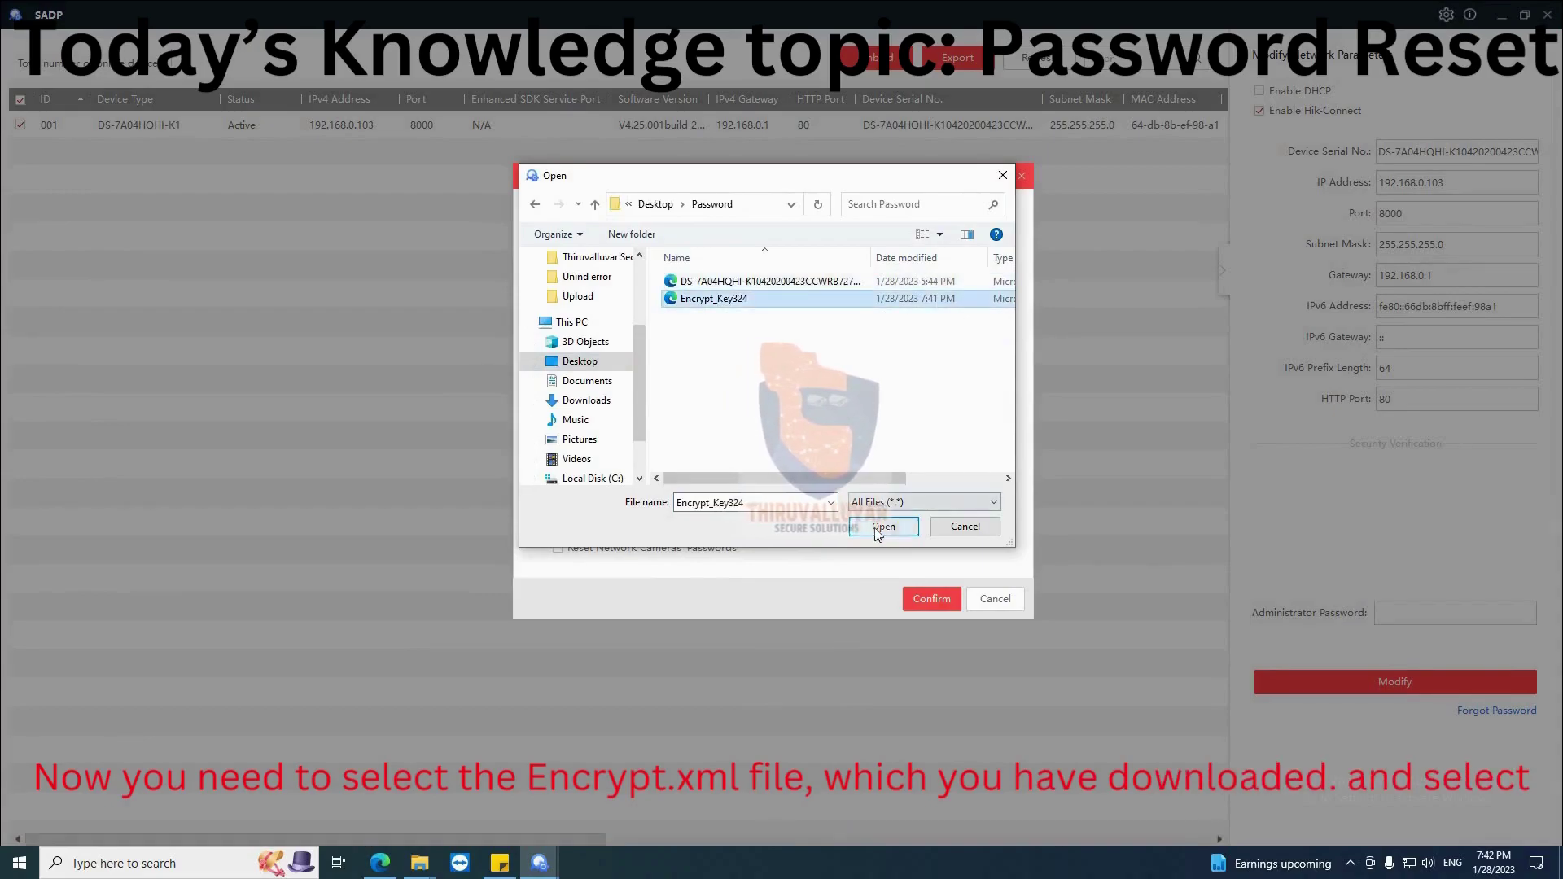
pyautogui.click(879, 527)
# Enter and confirm a new device password and apply the reset
pyautogui.click(707, 474)
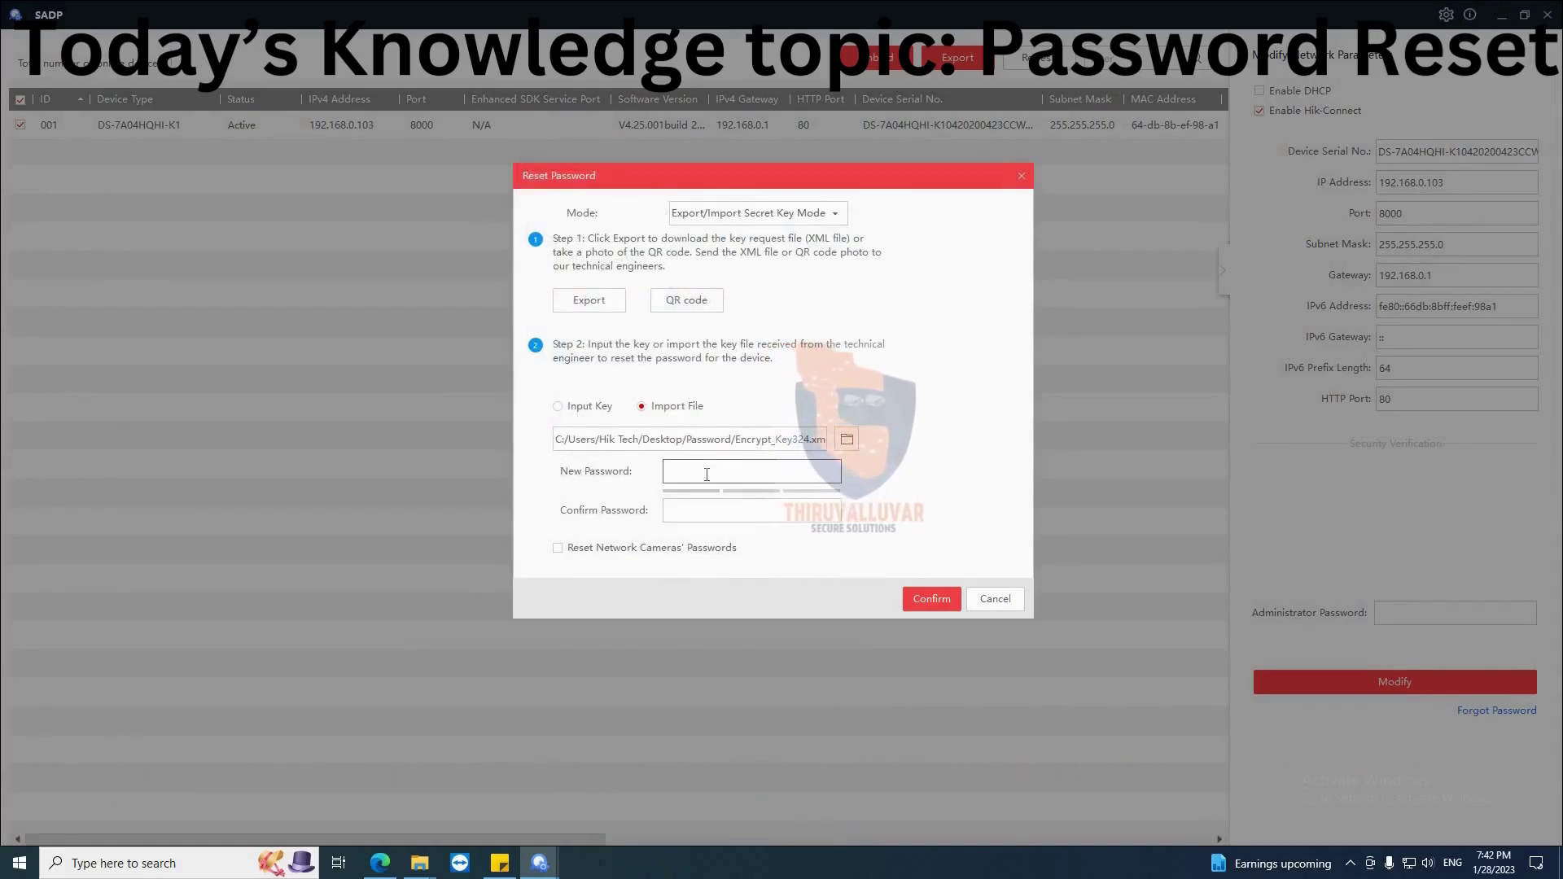
pyautogui.write('a')
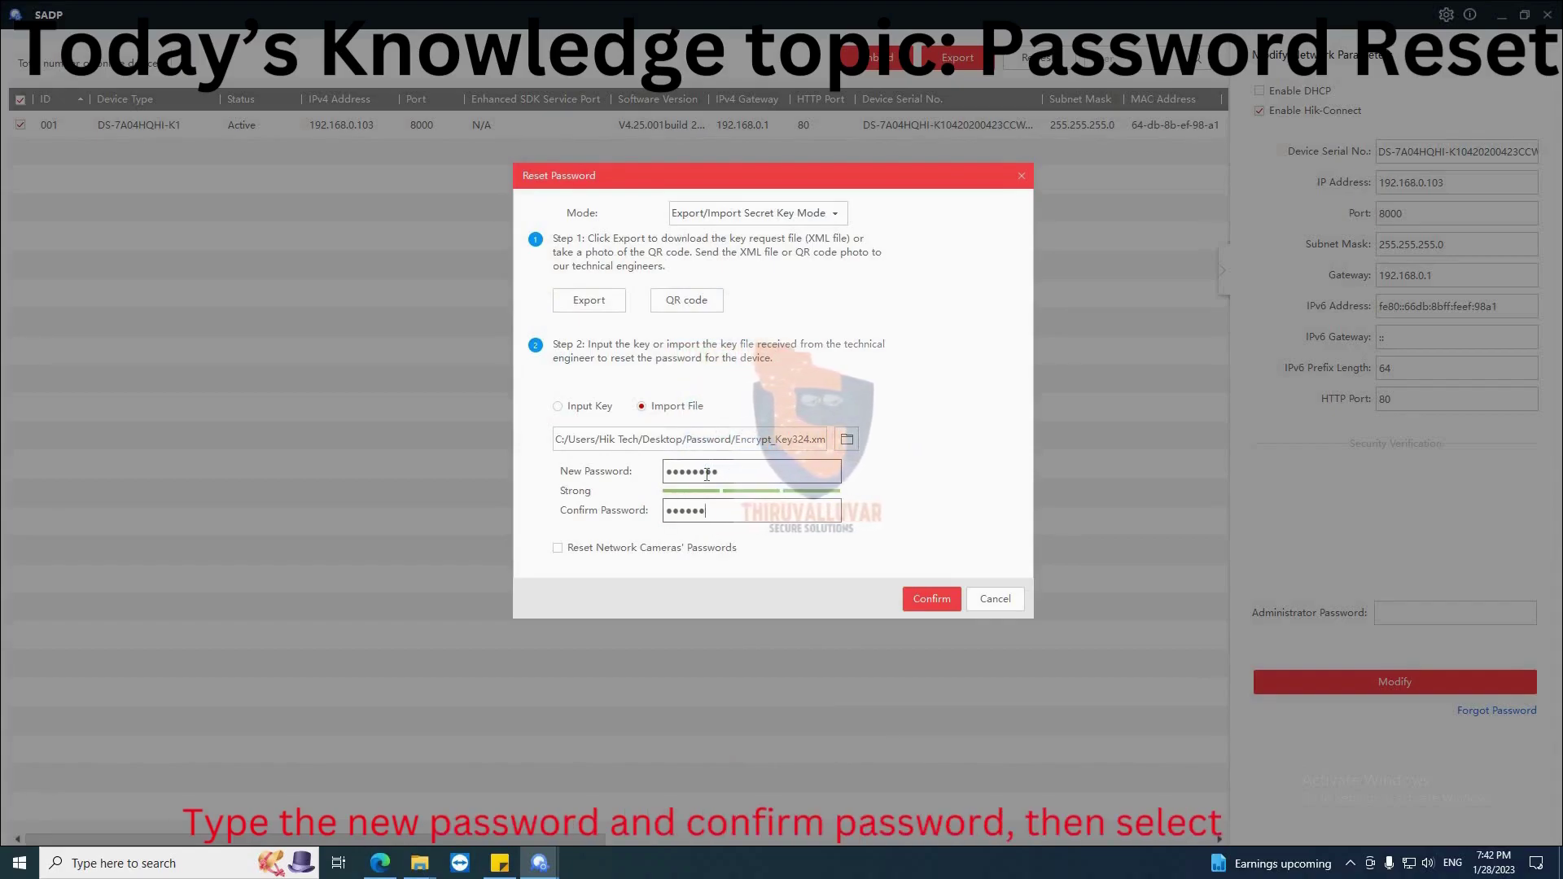
pyautogui.click(930, 598)
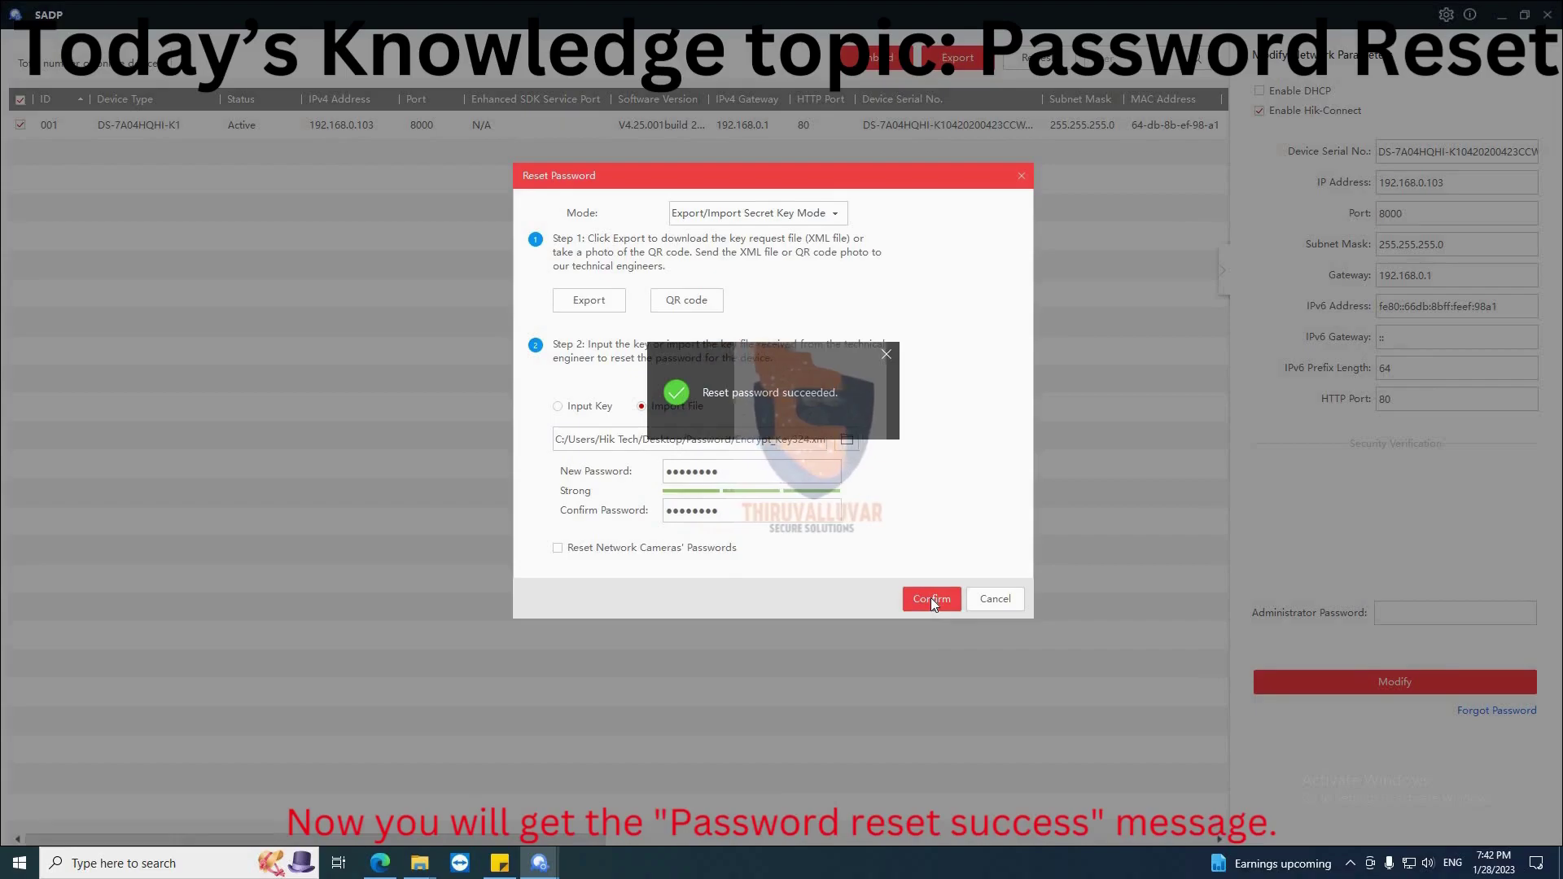